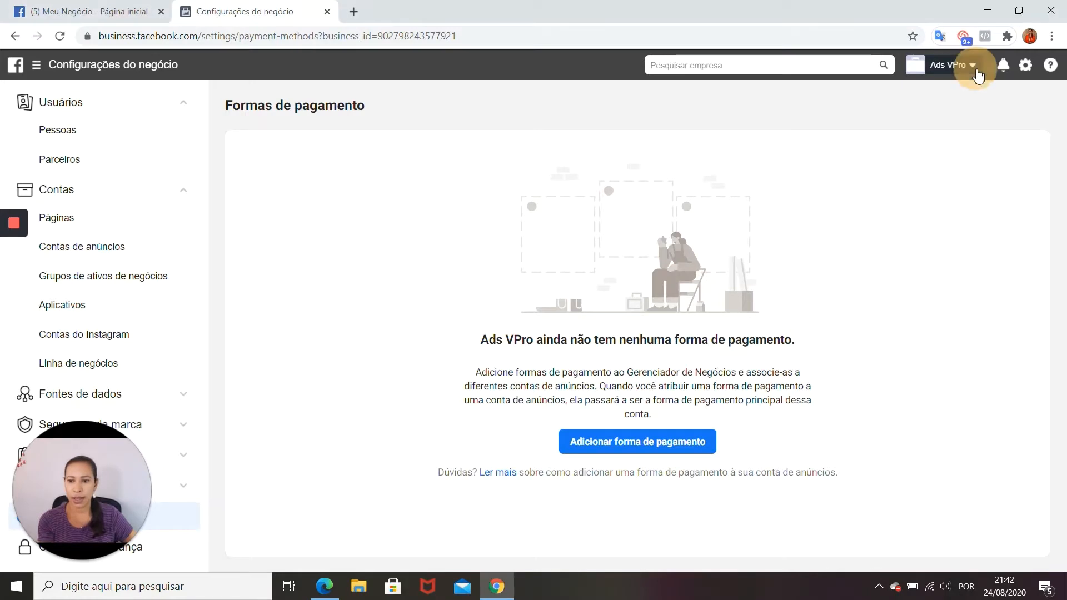
Step: Switch to the Comunicação Digital business account and view its pages, ad accounts and Instagram accounts
left_click(974, 67)
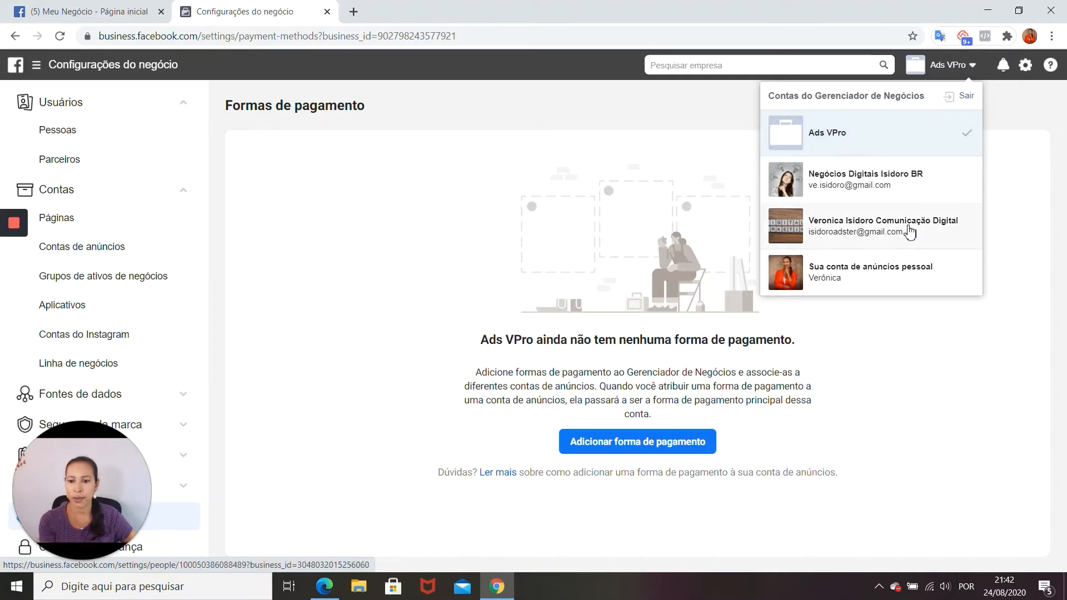
left_click(854, 234)
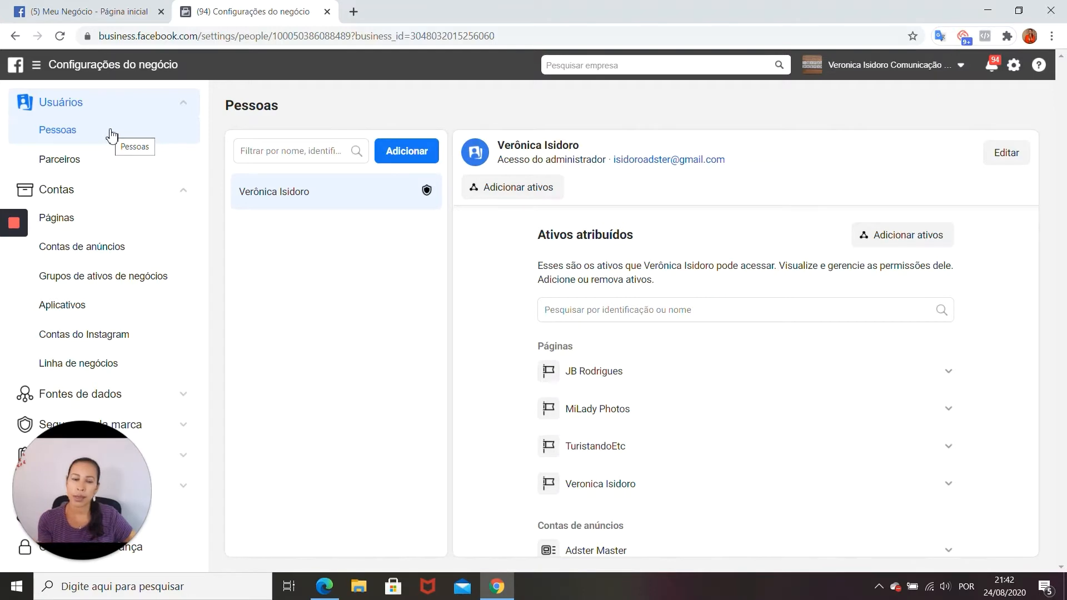
left_click(65, 222)
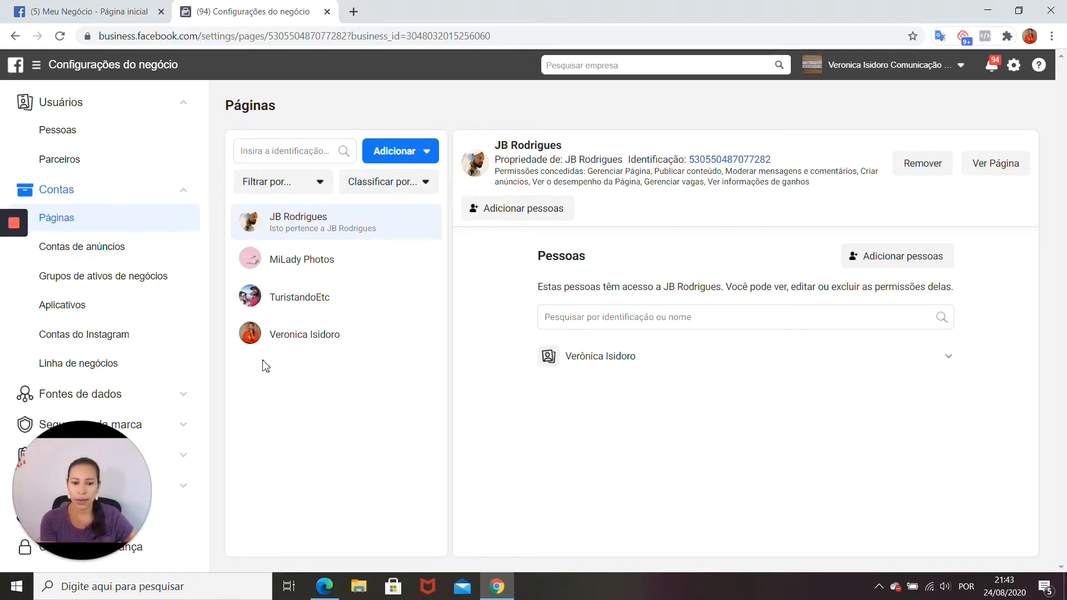
left_click(92, 250)
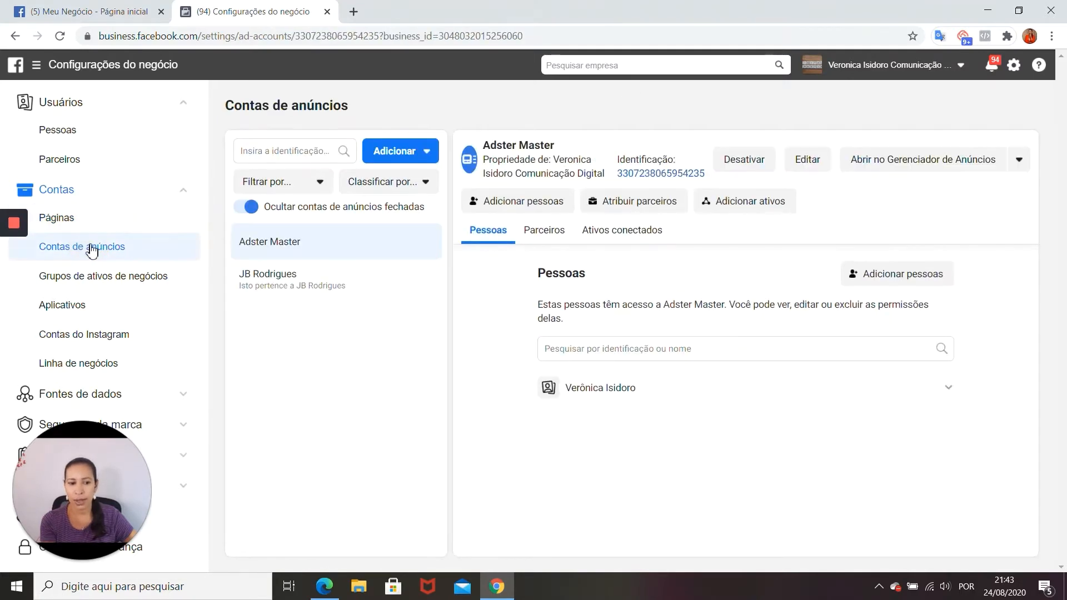
left_click(83, 336)
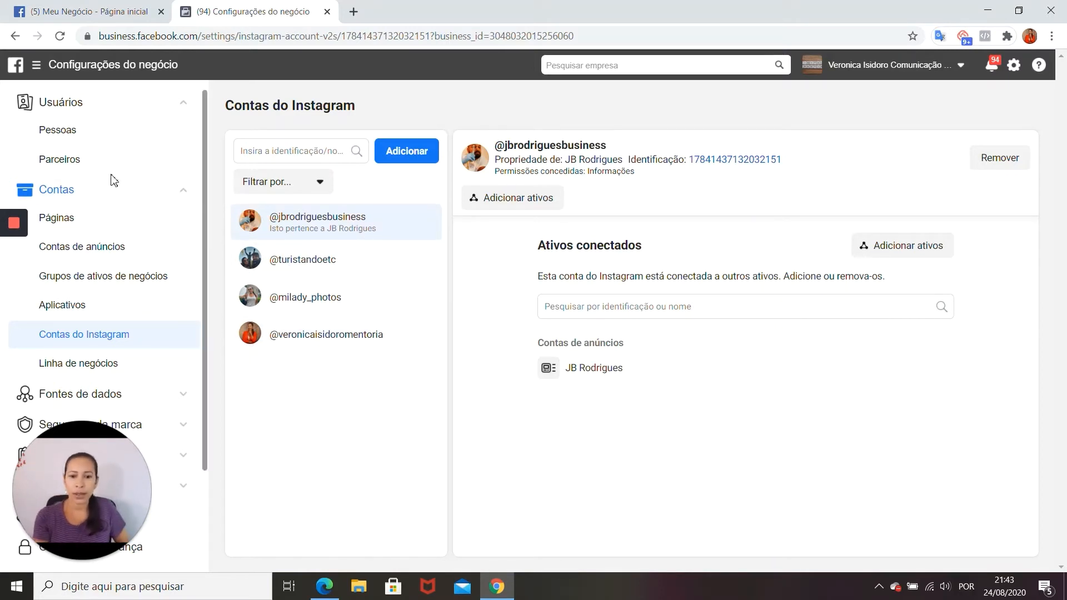
Step: Open Gerenciador de Anúncios and start creating a new campaign
left_click(36, 65)
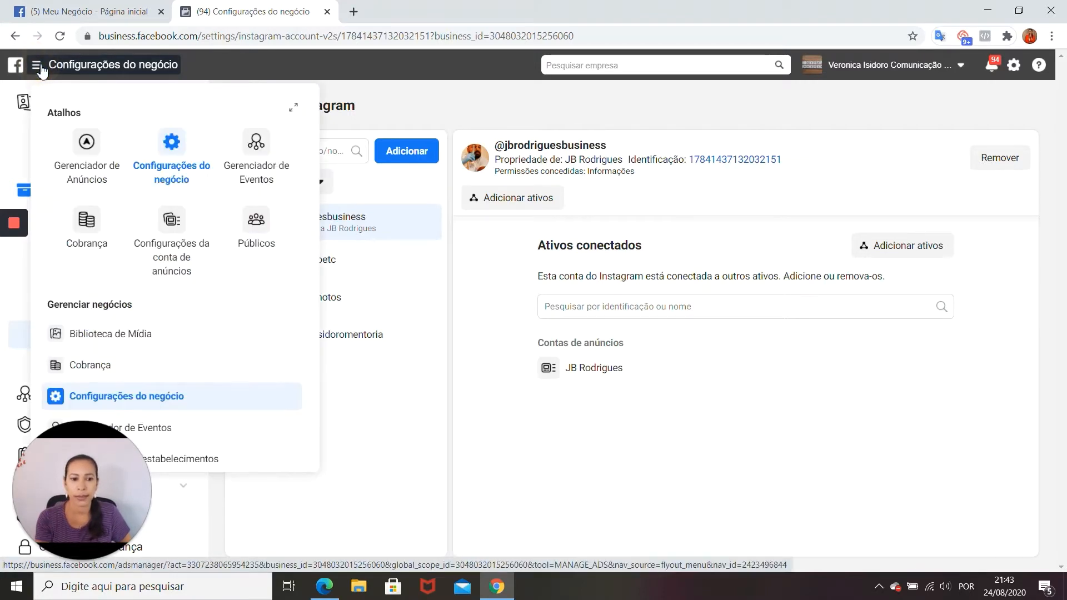
left_click(87, 146)
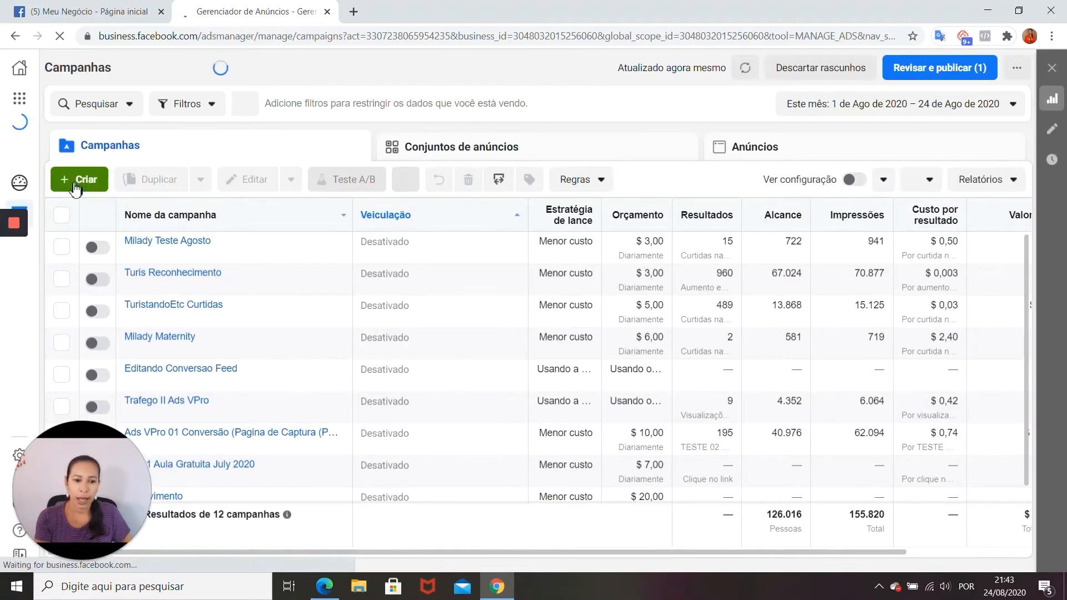
left_click(73, 181)
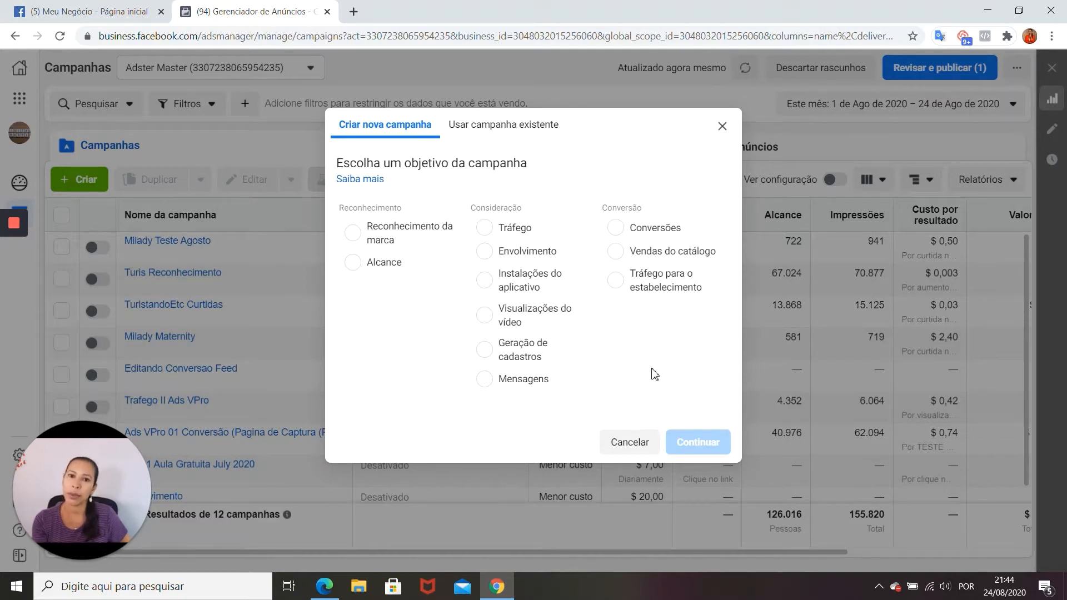
Step: Choose Tráfego as the campaign objective, check the Reconhecimento objective descriptions, and continue to the campaign draft
left_click(484, 232)
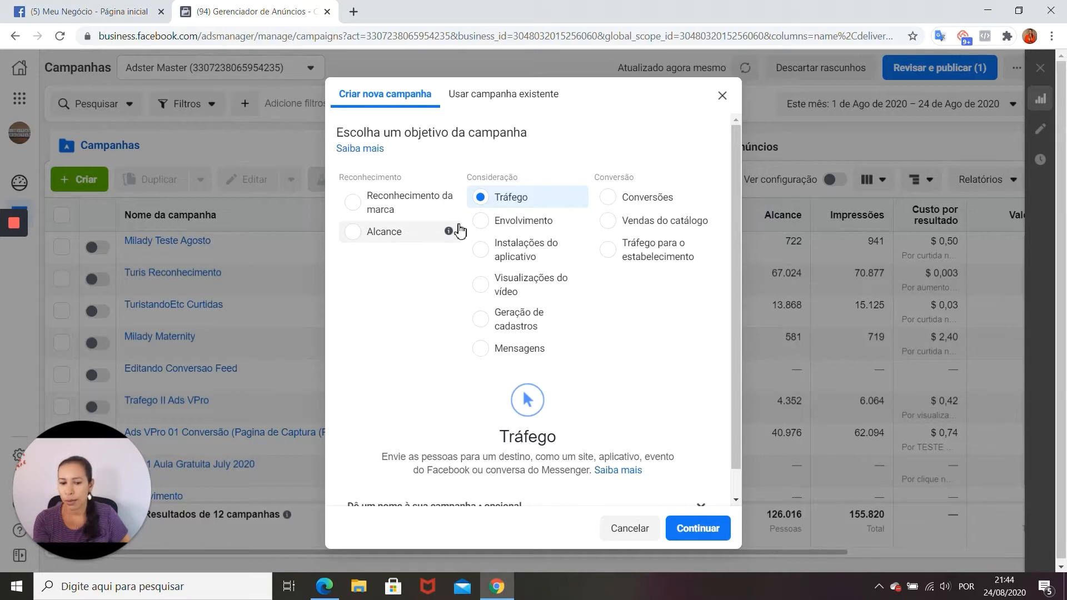
mouse_move(449, 207)
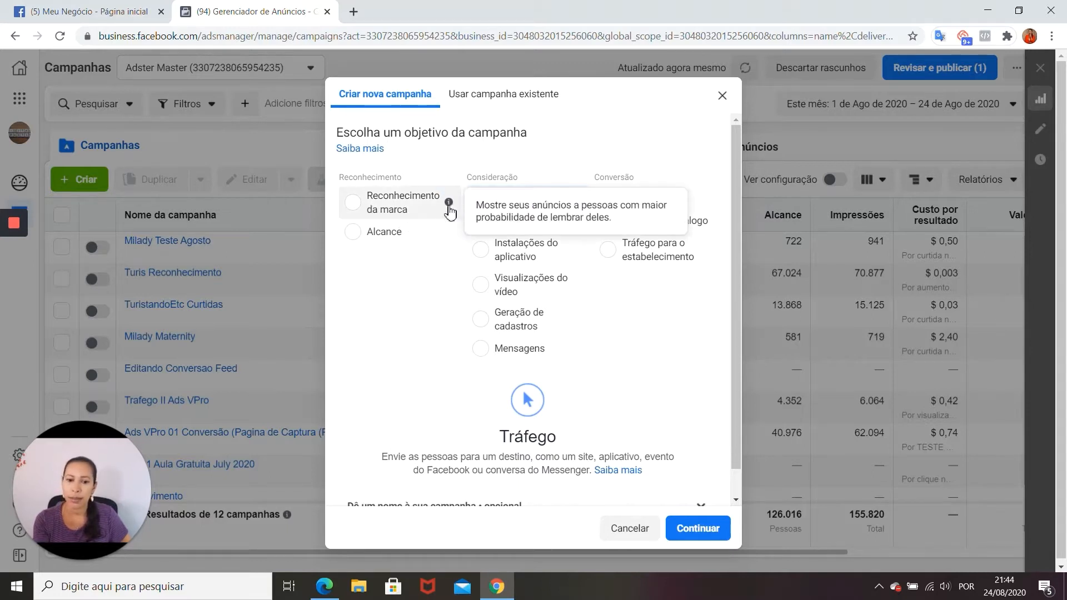
mouse_move(444, 237)
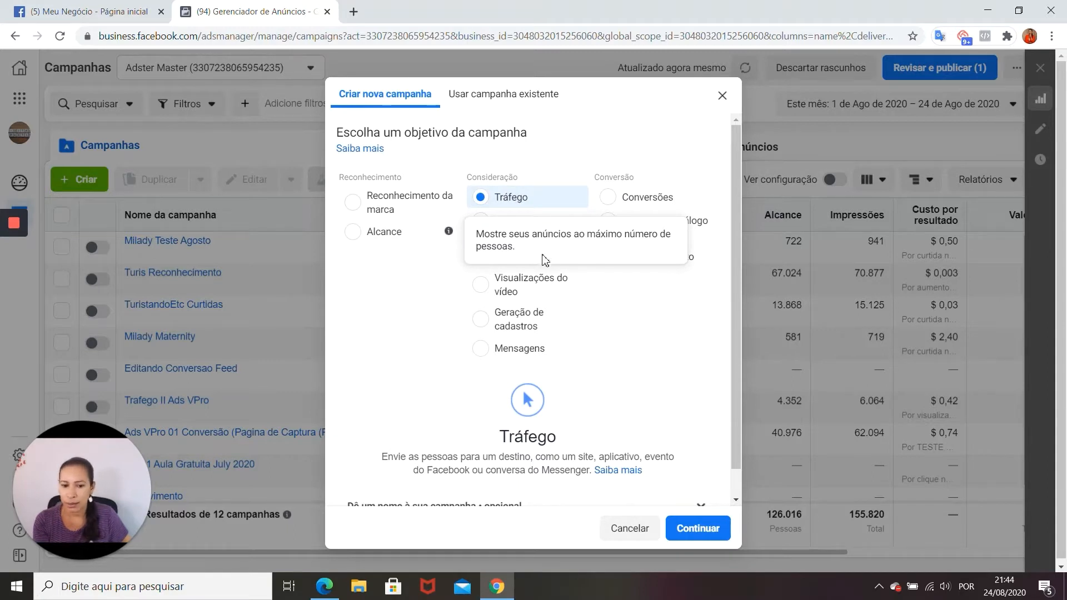
mouse_move(576, 290)
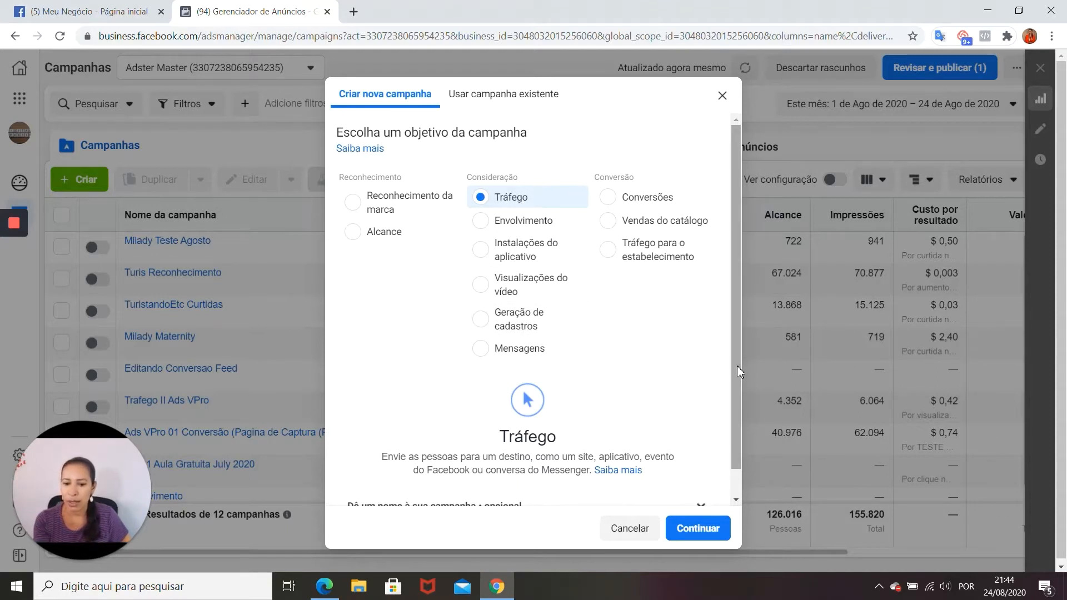
left_click_drag(737, 365, 736, 433)
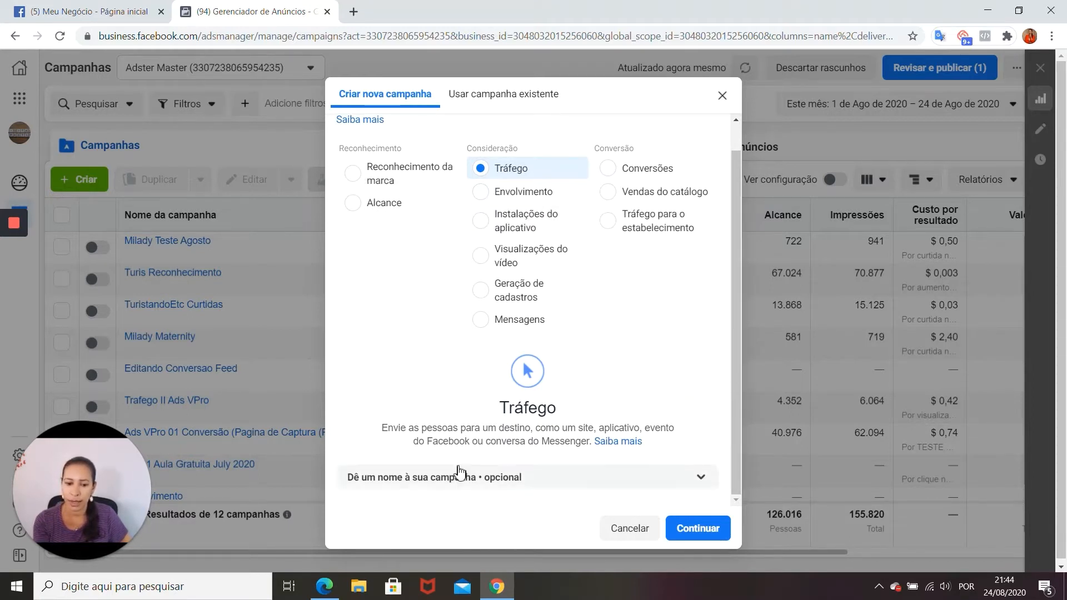
left_click(697, 530)
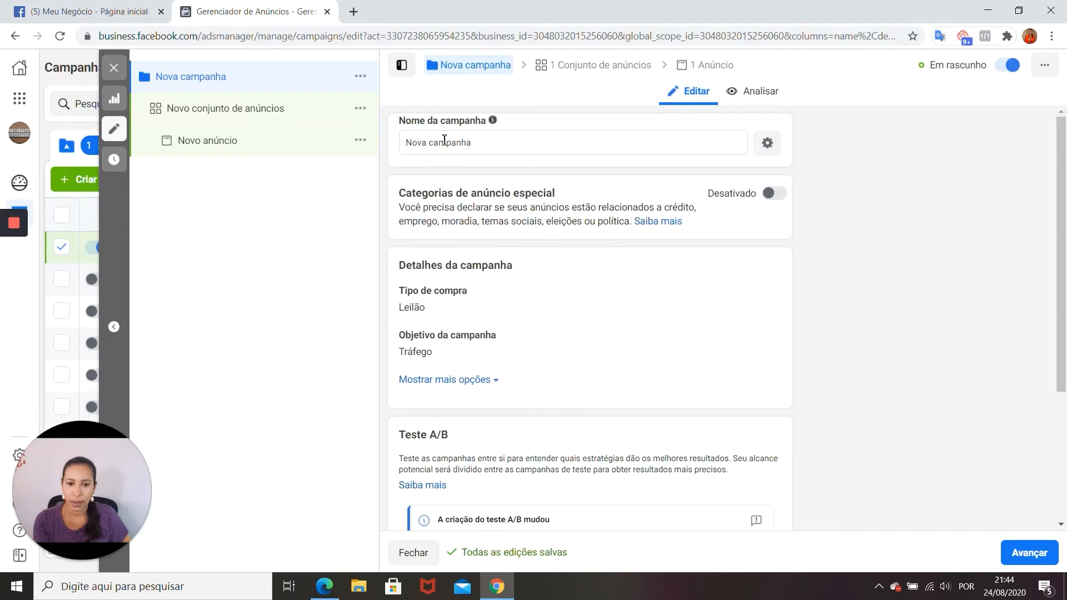
Step: Rename the campaign as Ads VPro
left_click(443, 142)
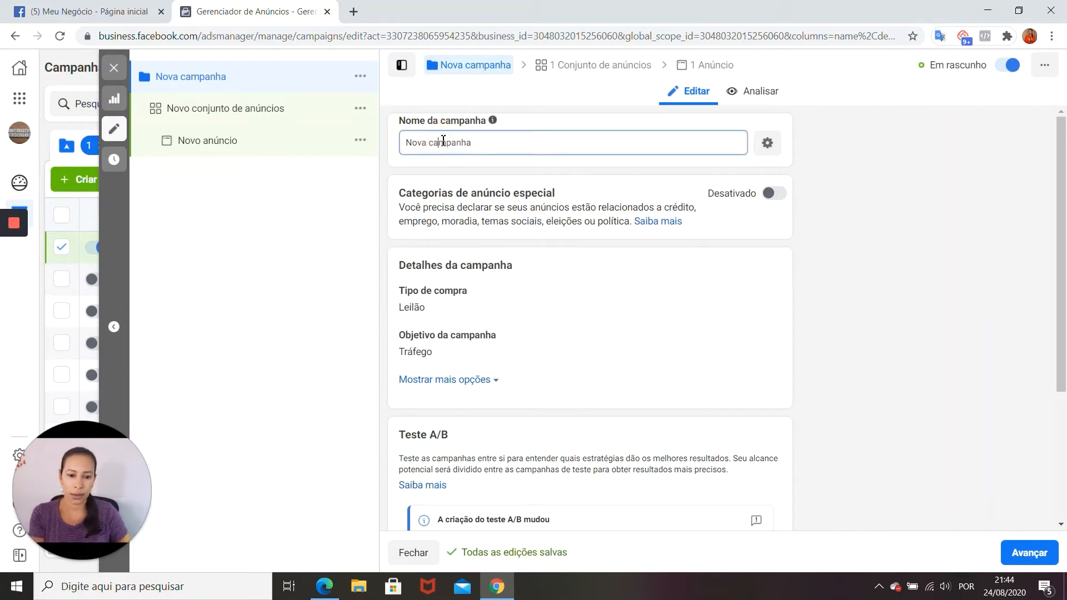
key("BackSpace")
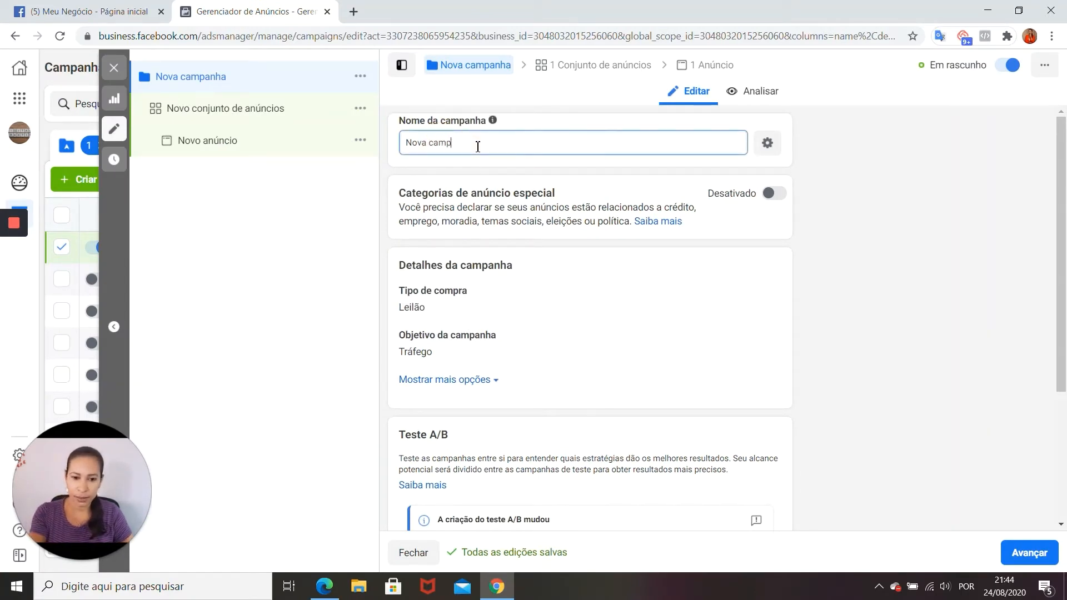
key("BackSpace")
key("BackSpace")
key("BackSpace")
key("BackSpace")
key("BackSpace")
key("BackSpace")
key("BackSpace")
key("BackSpace")
key("BackSpace")
type("Ads")
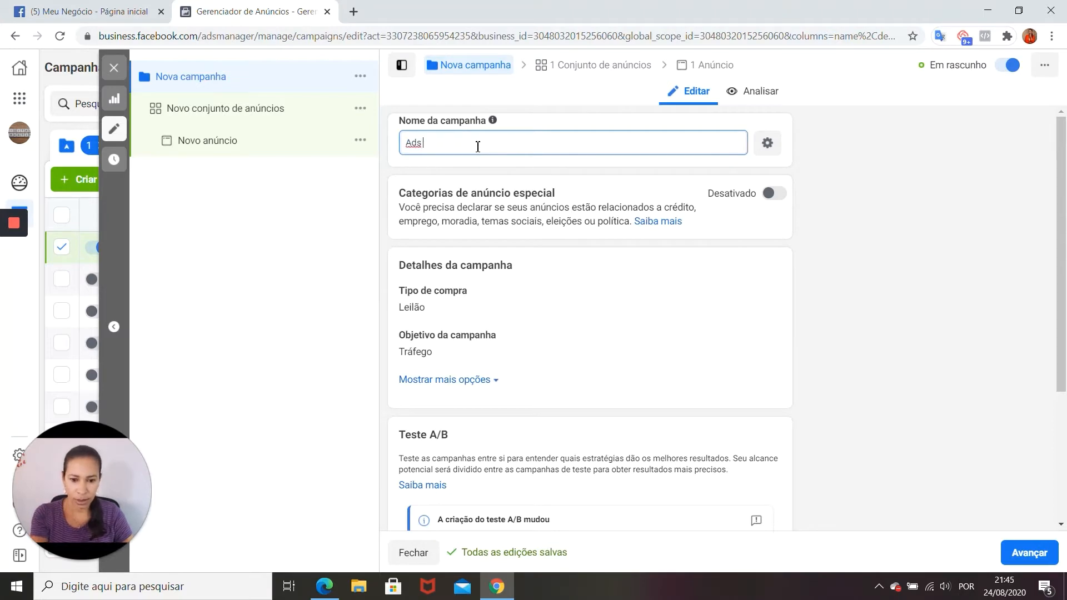
type(" V")
type("Prd")
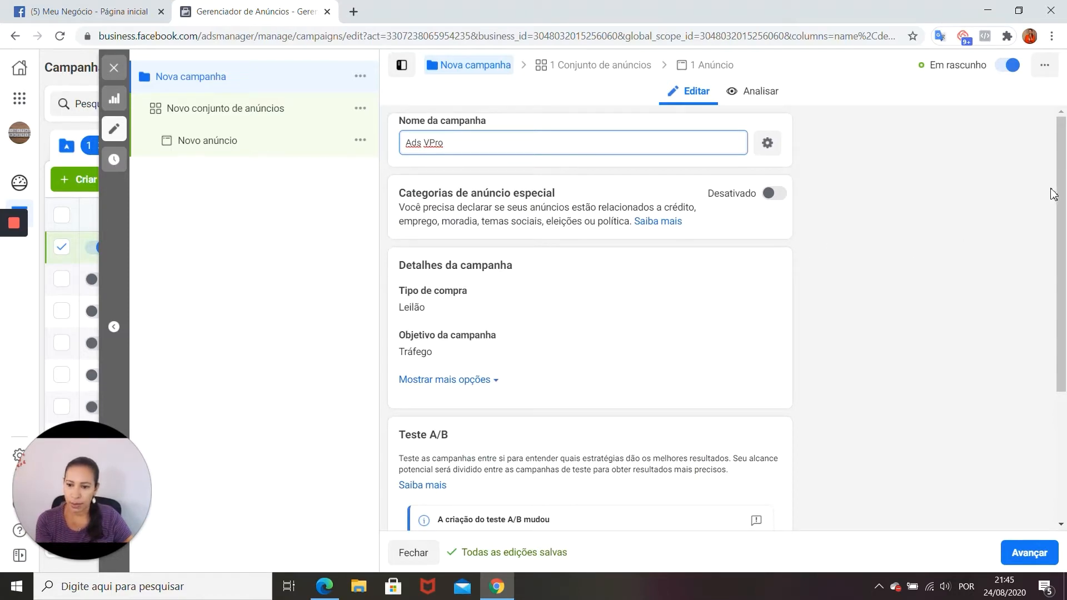
Step: Show the additional options in the campaign details and proceed to the ad set settings
left_click_drag(1060, 195, 1059, 274)
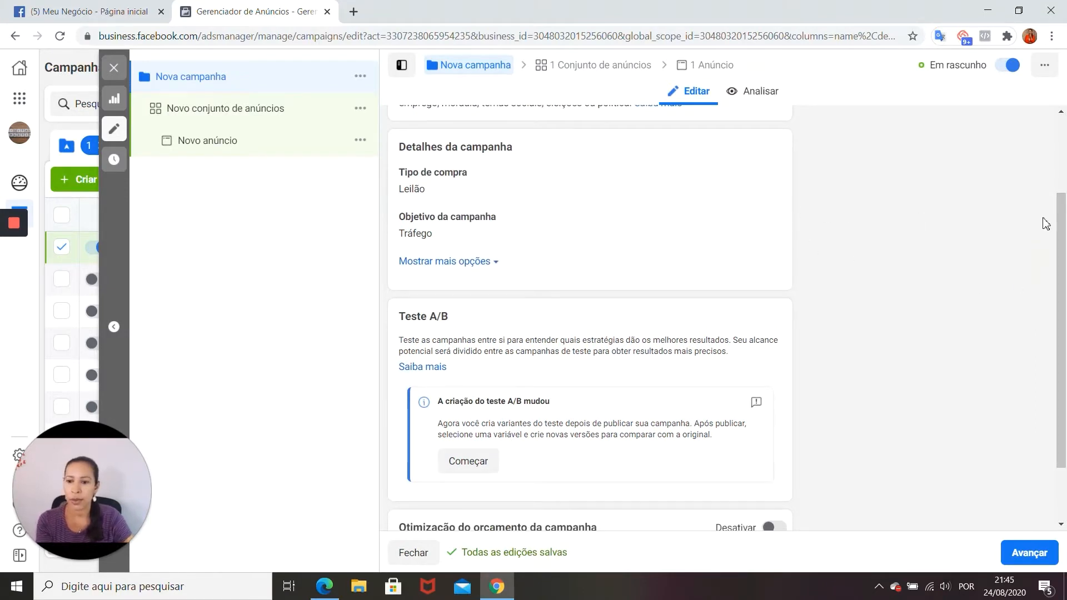
mouse_move(1059, 222)
left_mouse_down()
mouse_move(1059, 156)
mouse_move(1059, 202)
left_mouse_up()
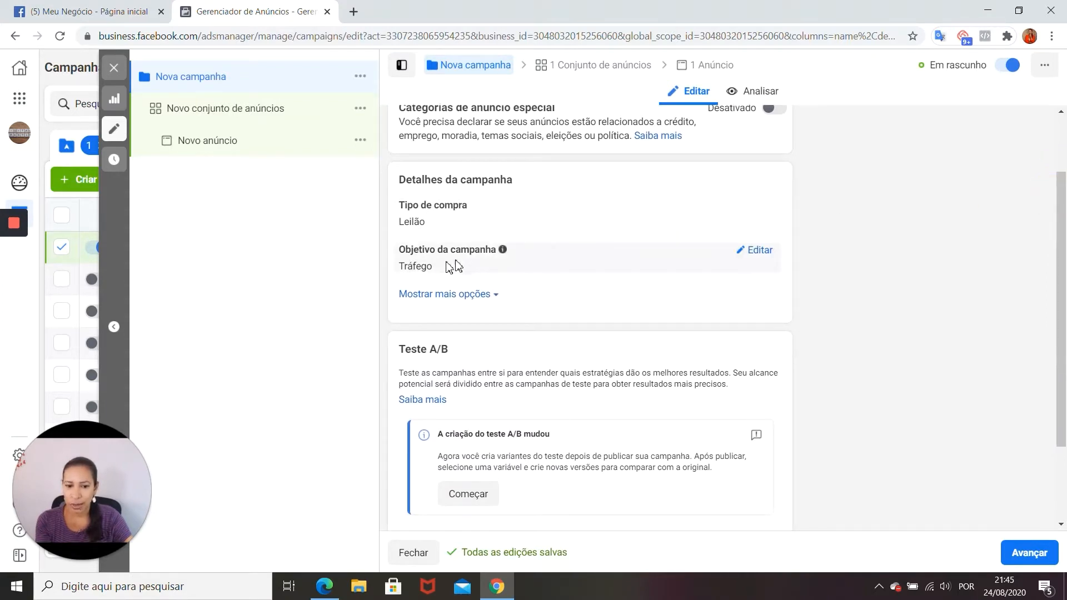
left_click(438, 298)
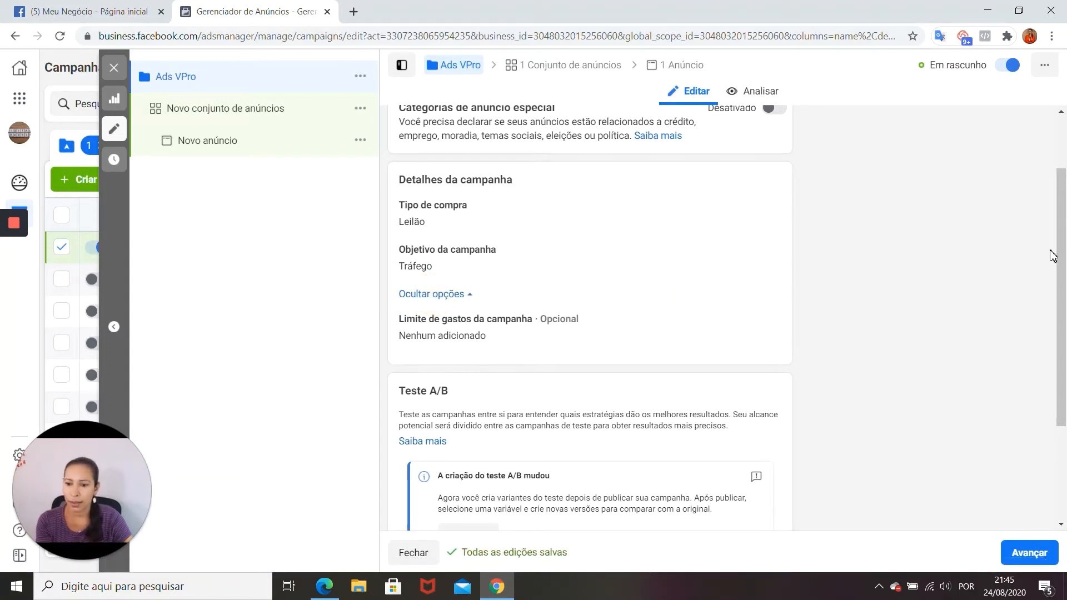
left_click_drag(1056, 272, 1061, 359)
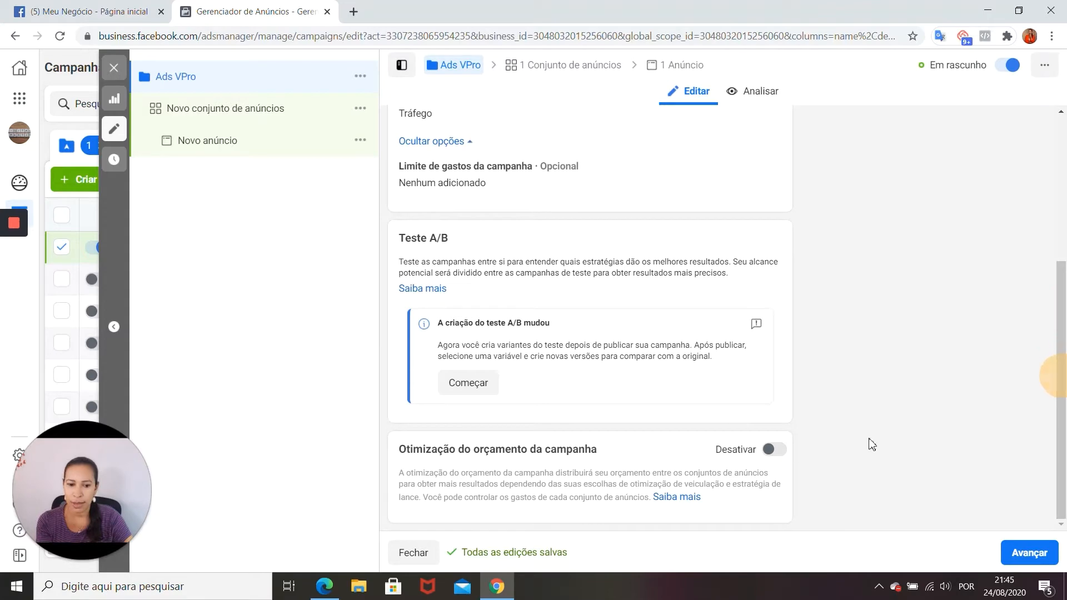
left_click(1019, 557)
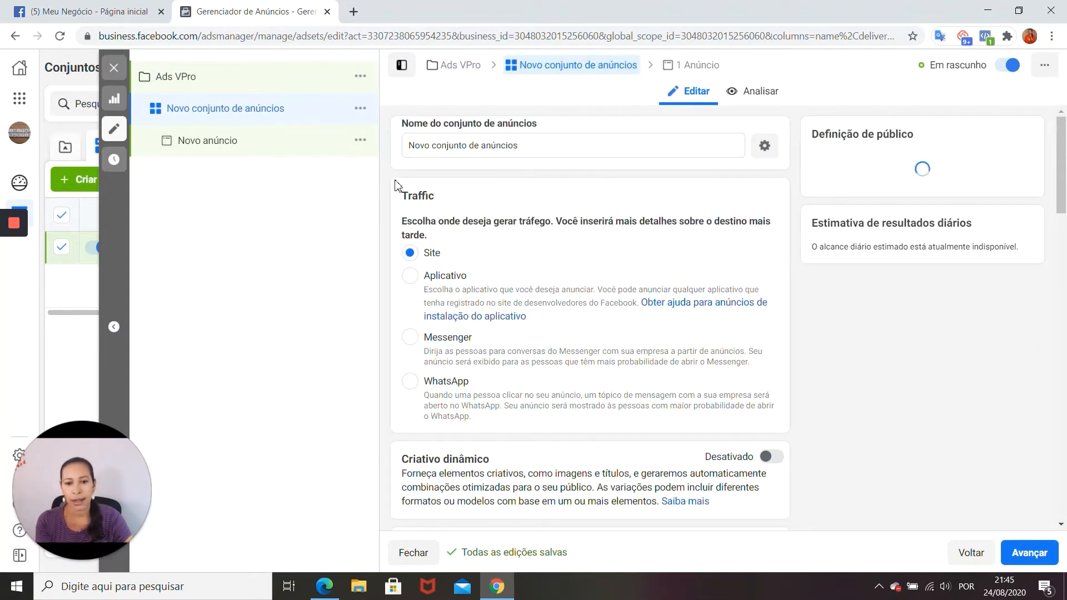
Step: Rename the ad set as Ads VPro and choose Messenger as its traffic destination
left_click(519, 146)
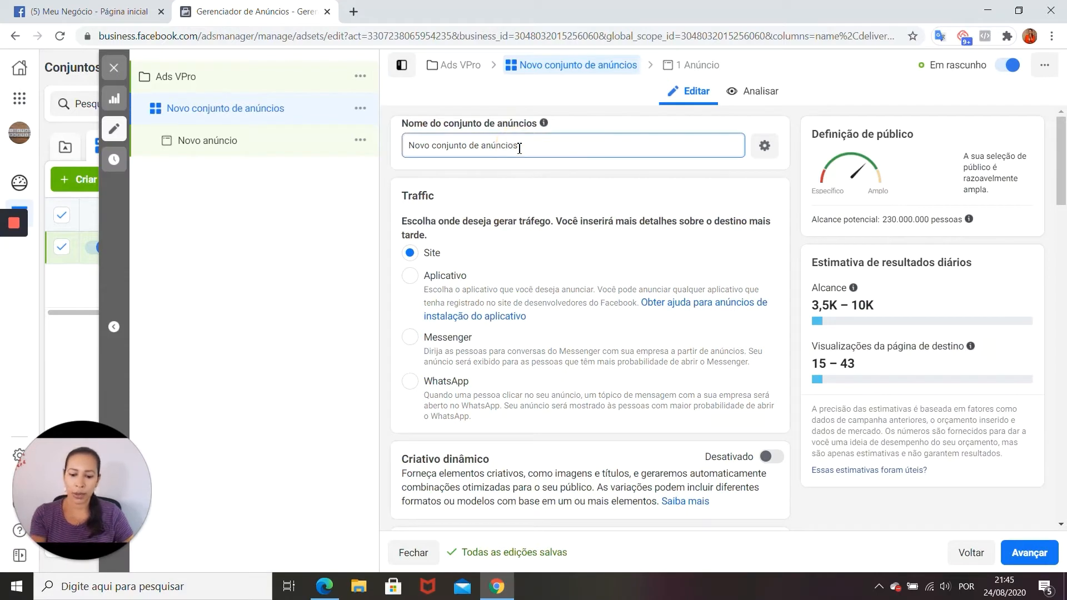
key("BackSpace")
key("BackSpace")
key("BackSpace")
key("BackSpace")
type("Ads VPro")
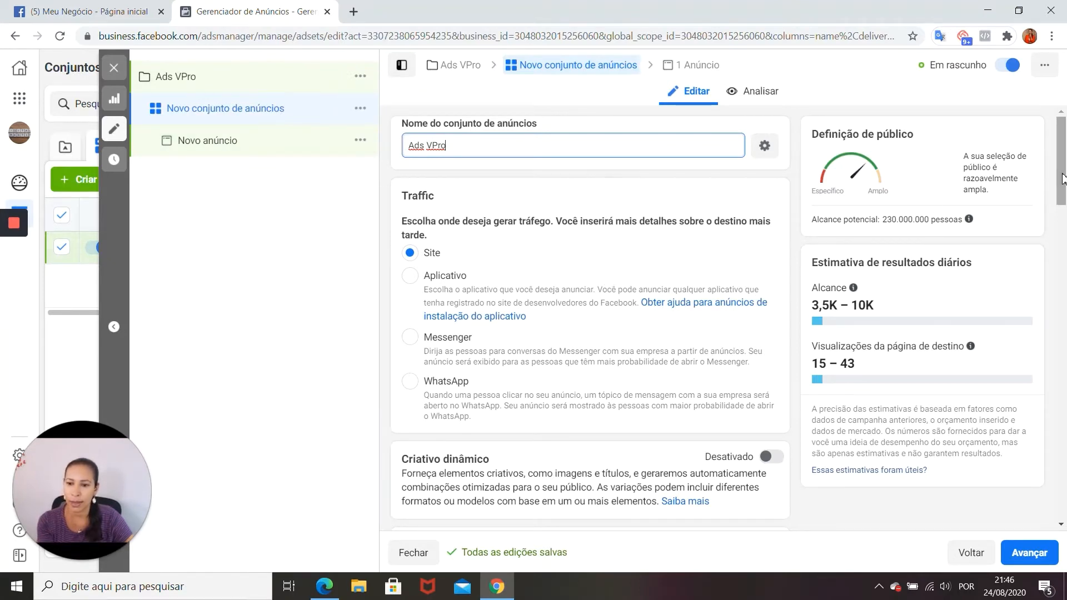
scroll(517, 203, "down", 1)
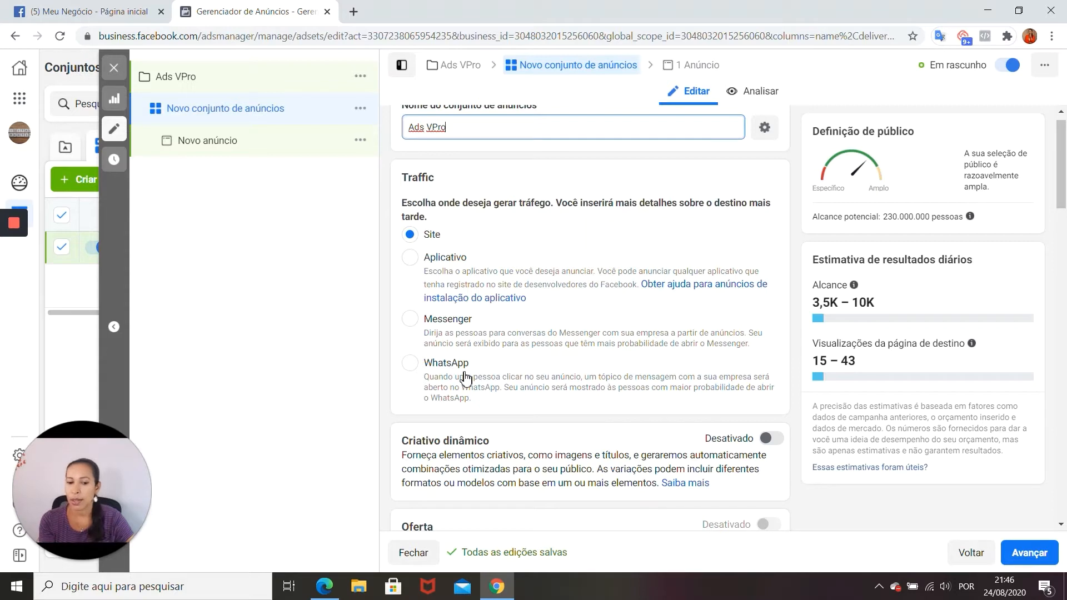
left_click(410, 320)
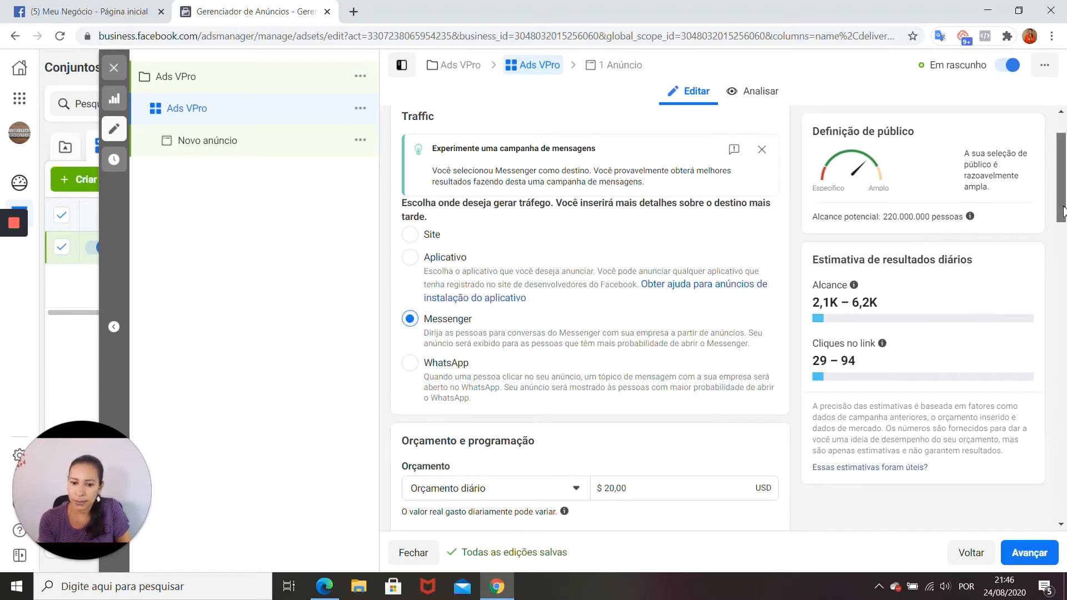
Step: Schedule the ad set to start on 25/8/2020 and enable an end date of 28/8/2020
scroll(1063, 210, "down", 5)
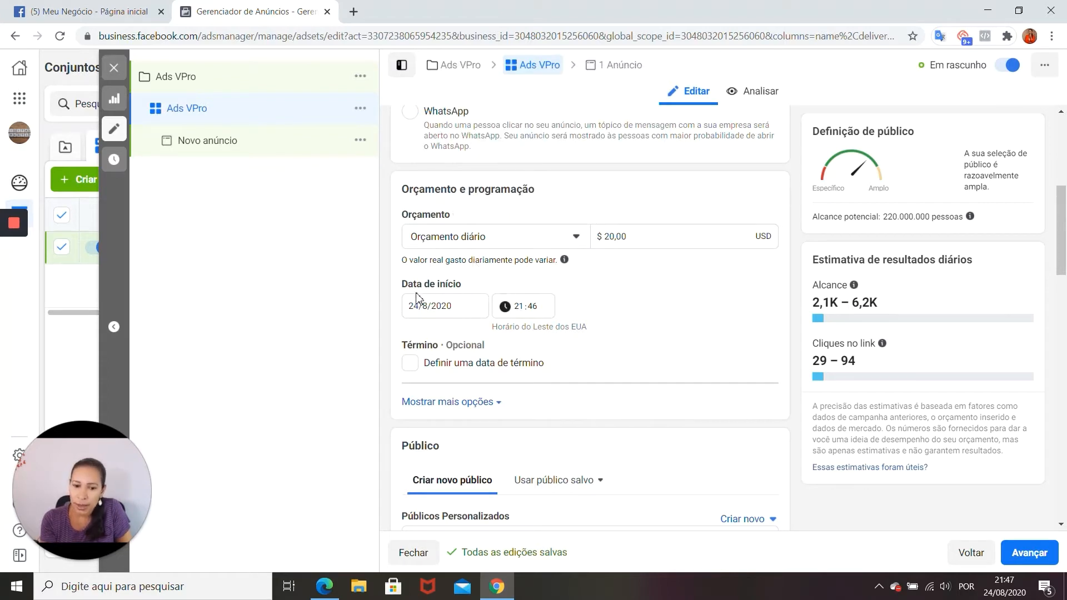
left_click(408, 370)
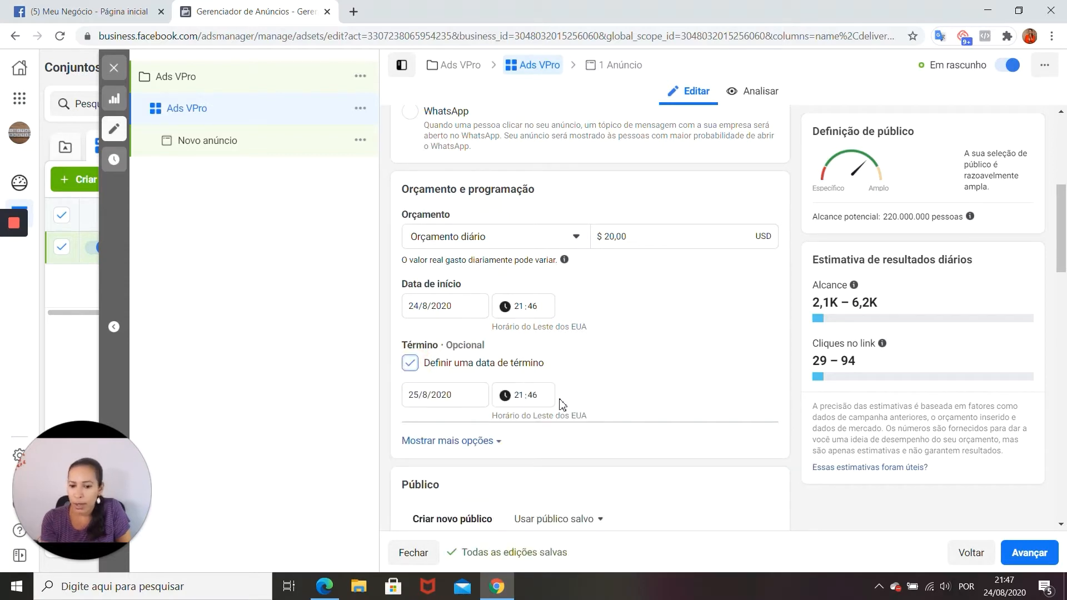
left_click_drag(1062, 252, 1062, 262)
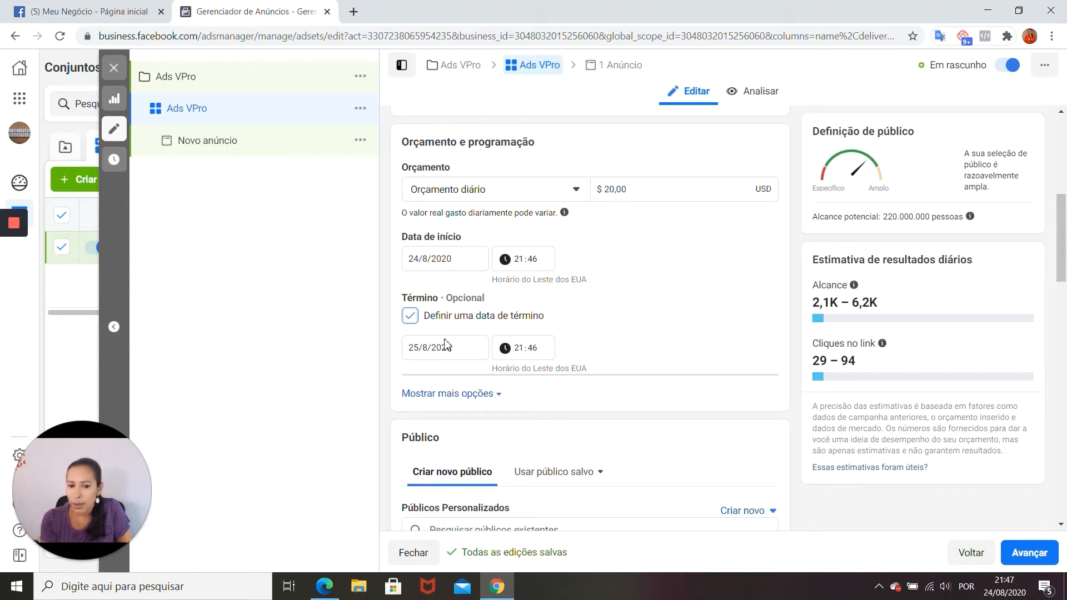
left_click(420, 262)
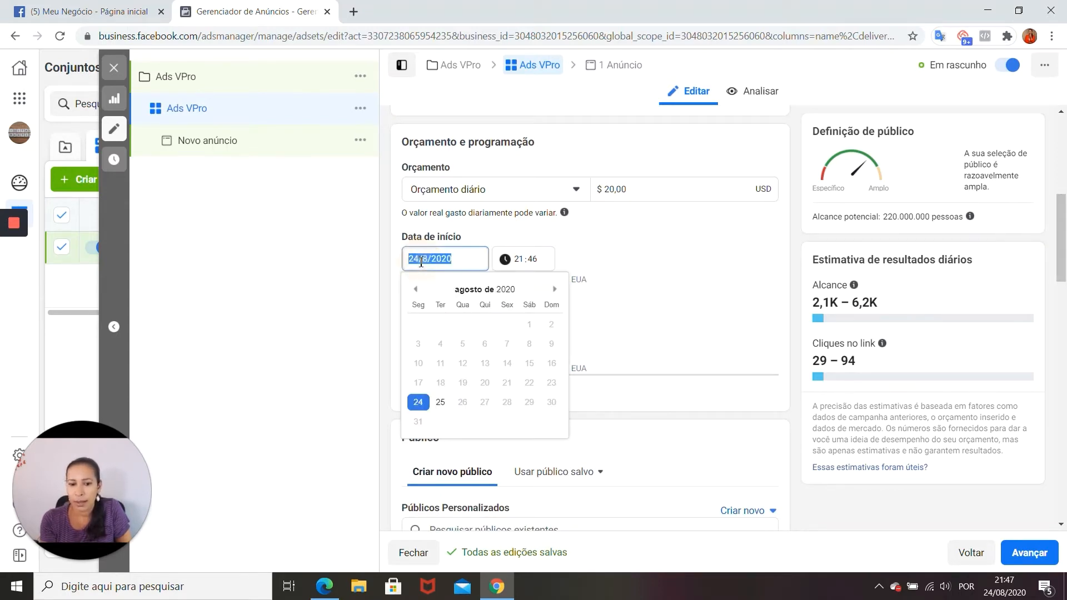
left_click(441, 406)
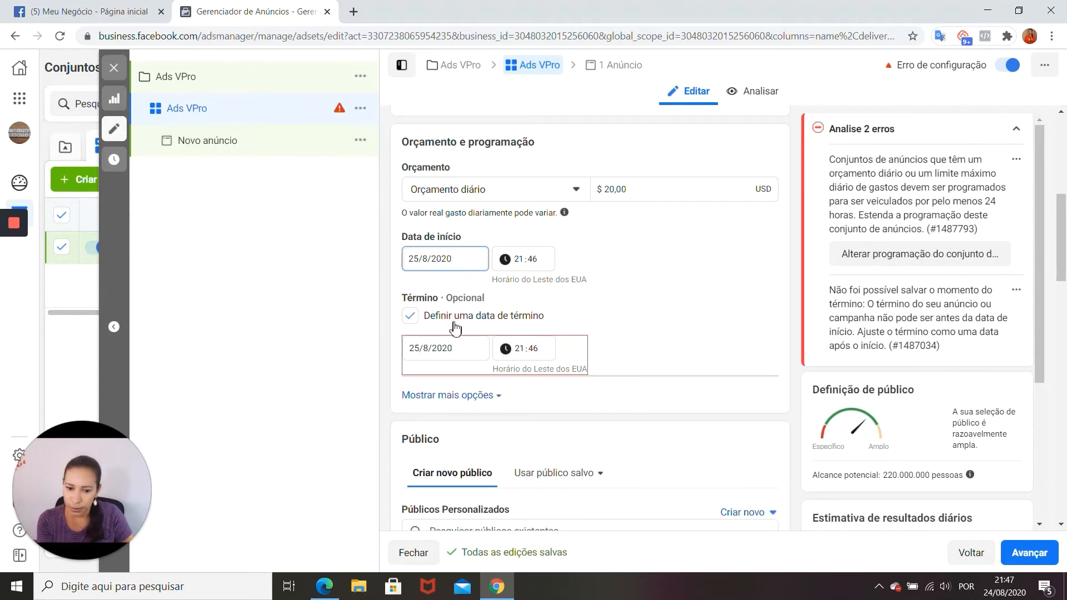
left_click(465, 346)
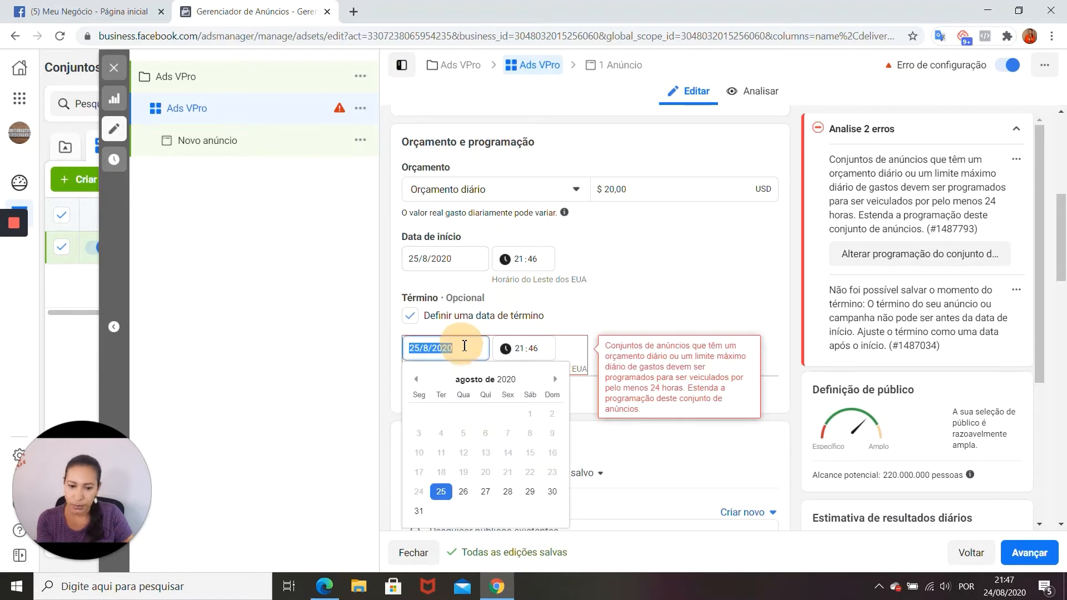
left_click(507, 492)
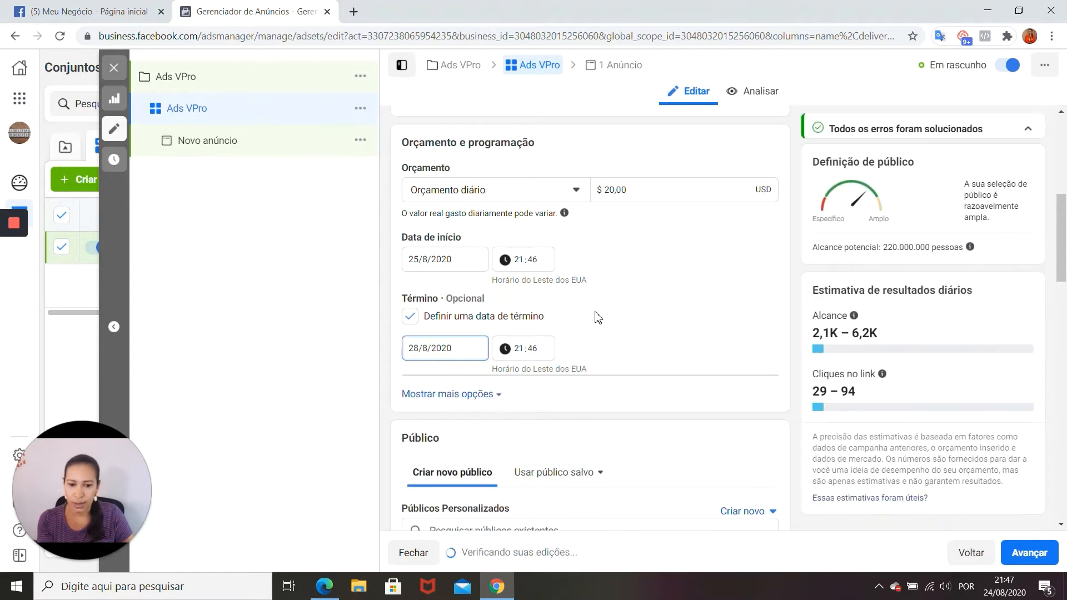
Step: Set the ad set's start time to 09:00 and its end time to 22:00
left_click(520, 261)
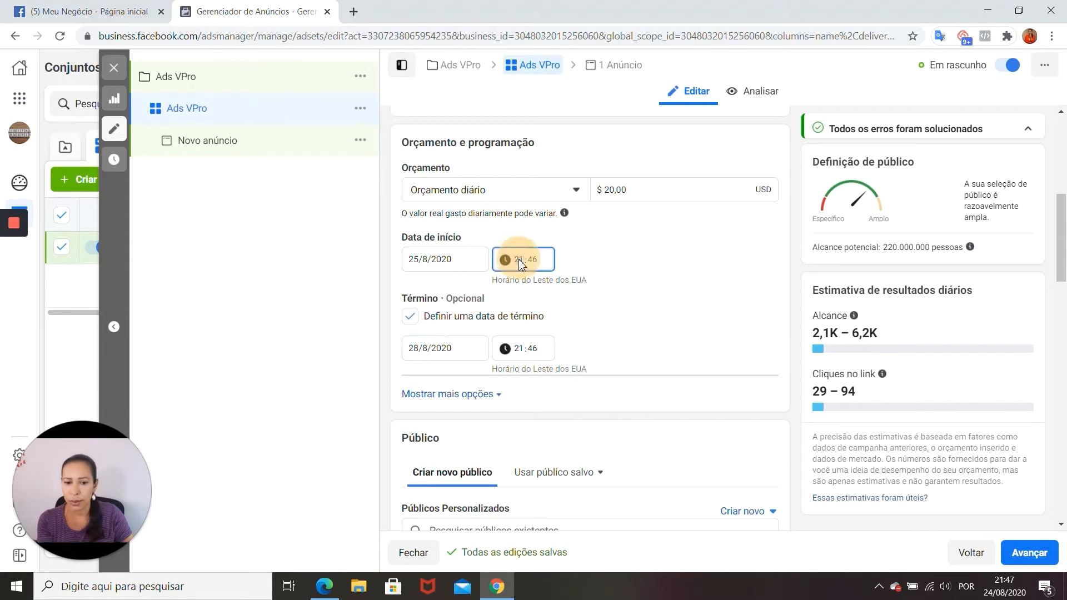
type("09")
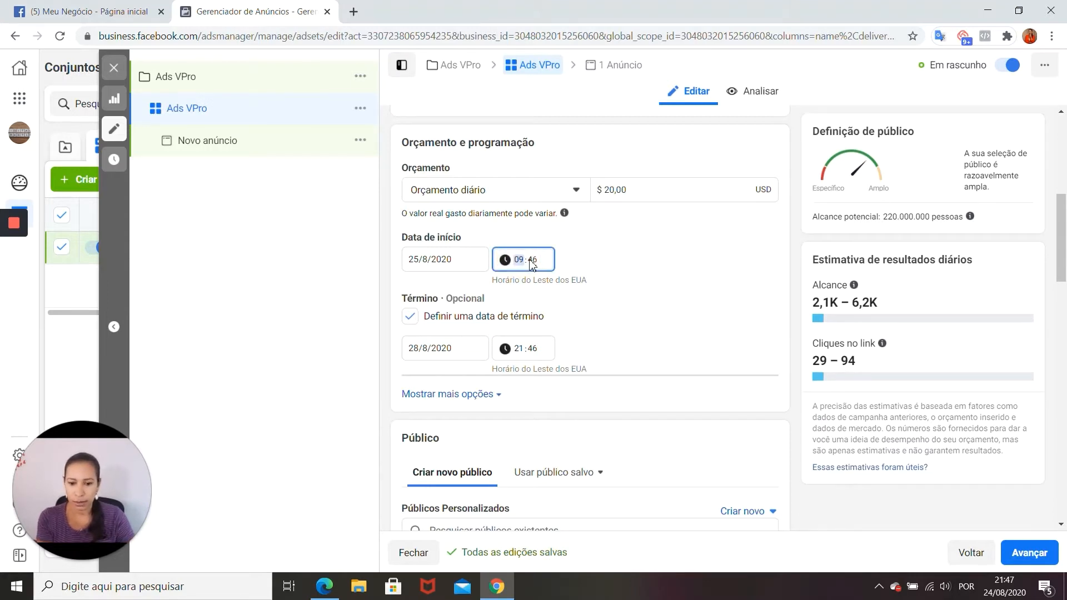
left_click(531, 261)
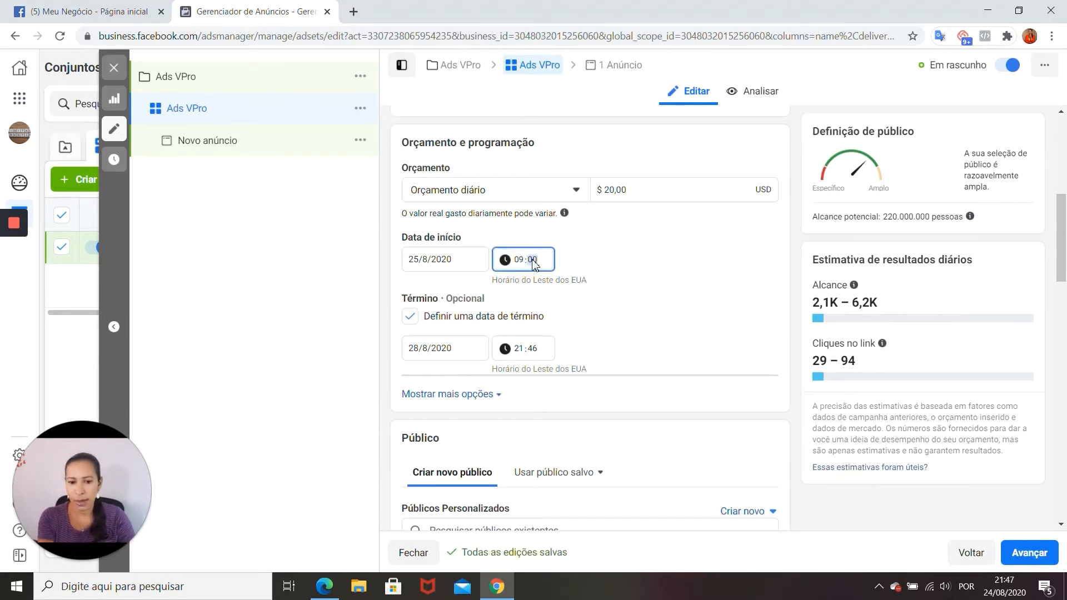
type("00")
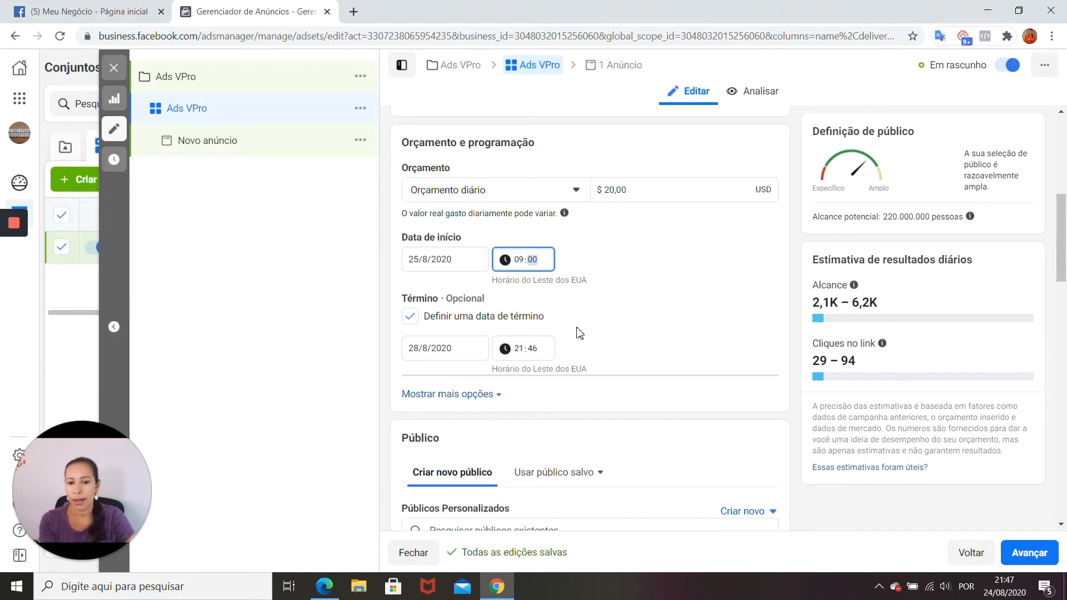
left_click(523, 354)
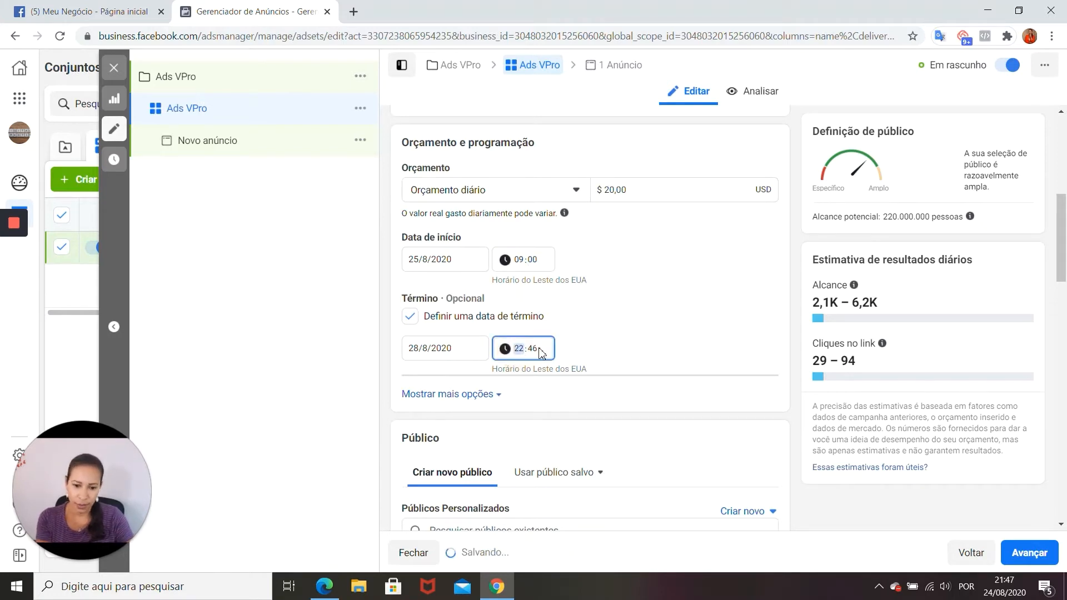
left_click(535, 349)
type("00")
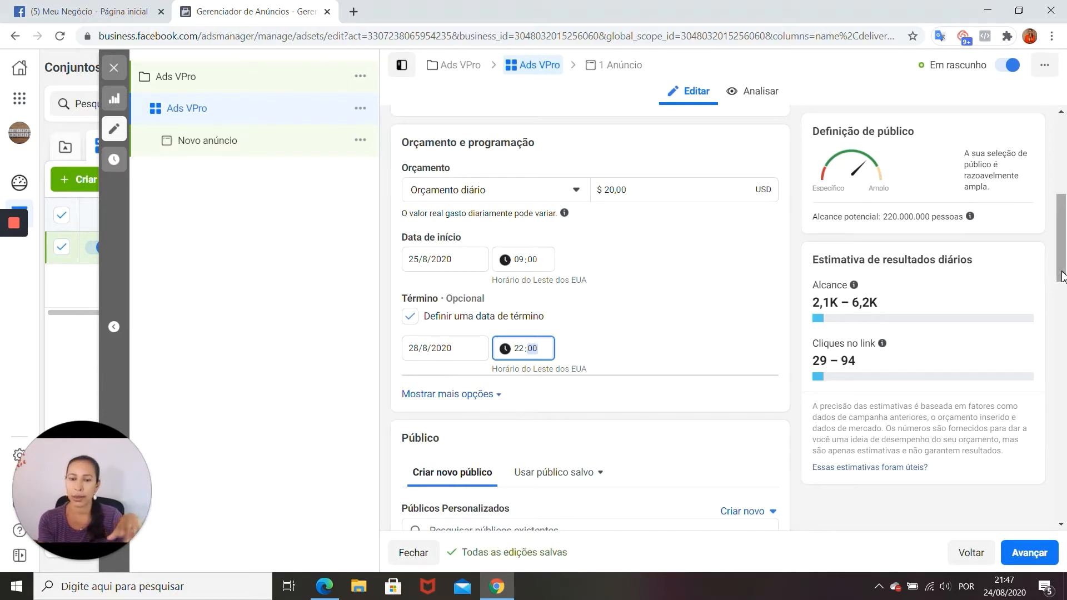
Step: Show the additional options for the ad set's budget and schedule
left_click_drag(1062, 276, 1061, 333)
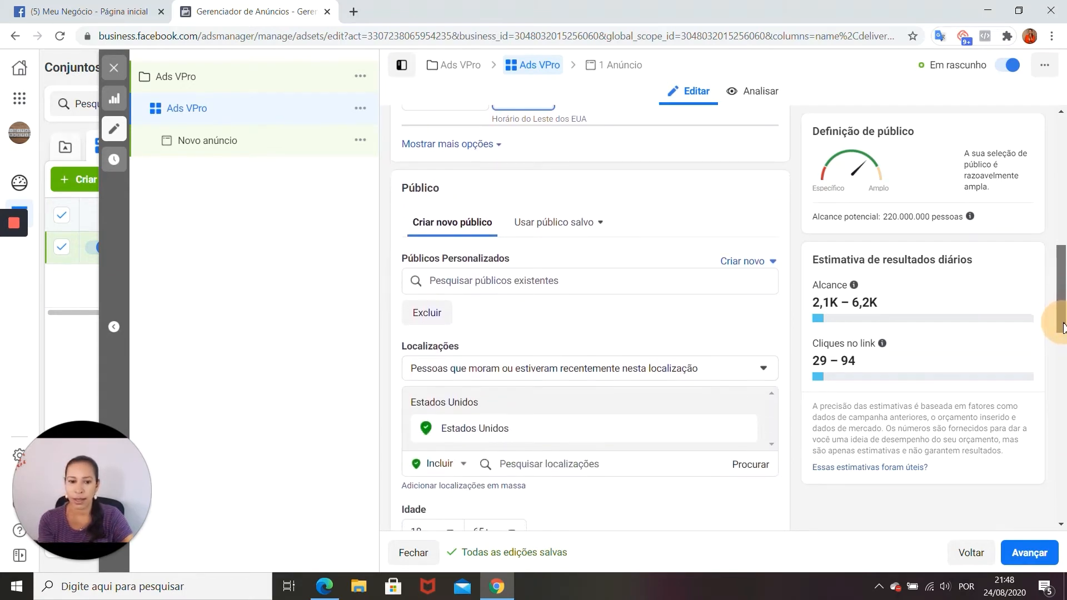
left_click(436, 145)
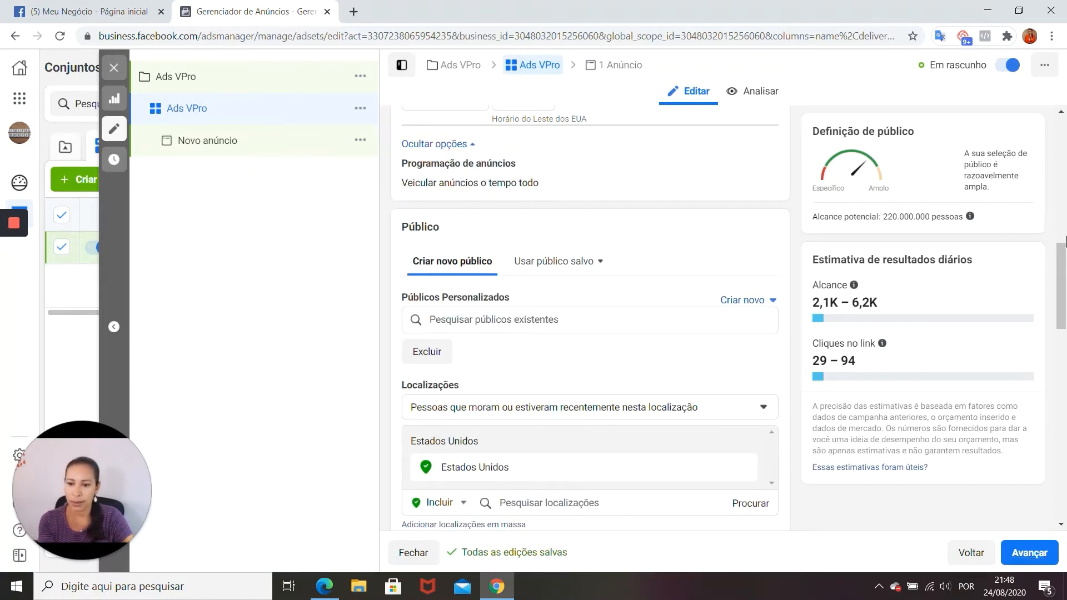
left_click_drag(1063, 264, 1063, 283)
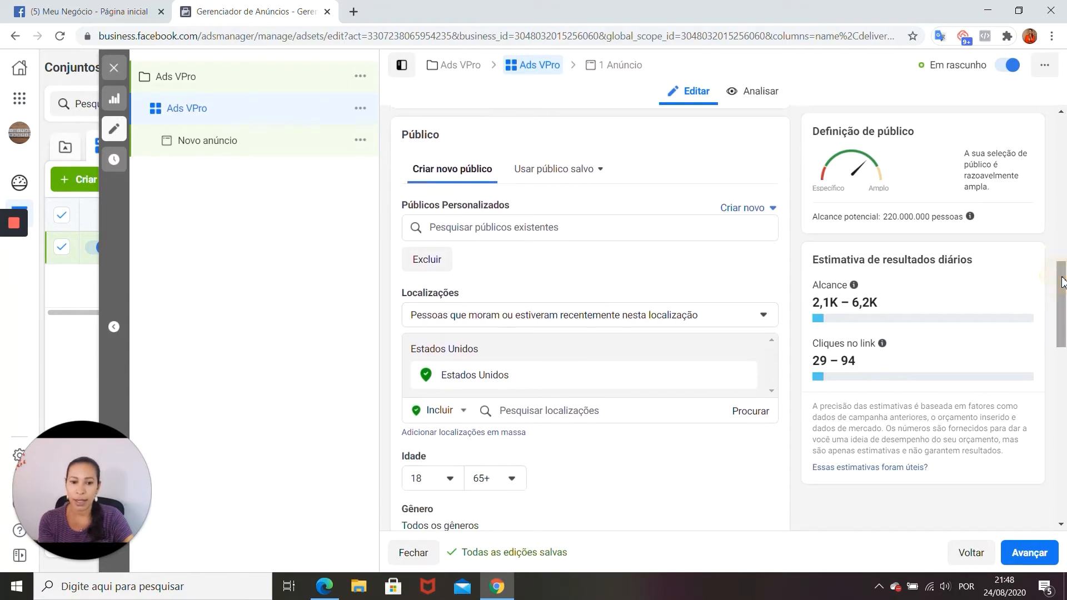
mouse_move(14, 222)
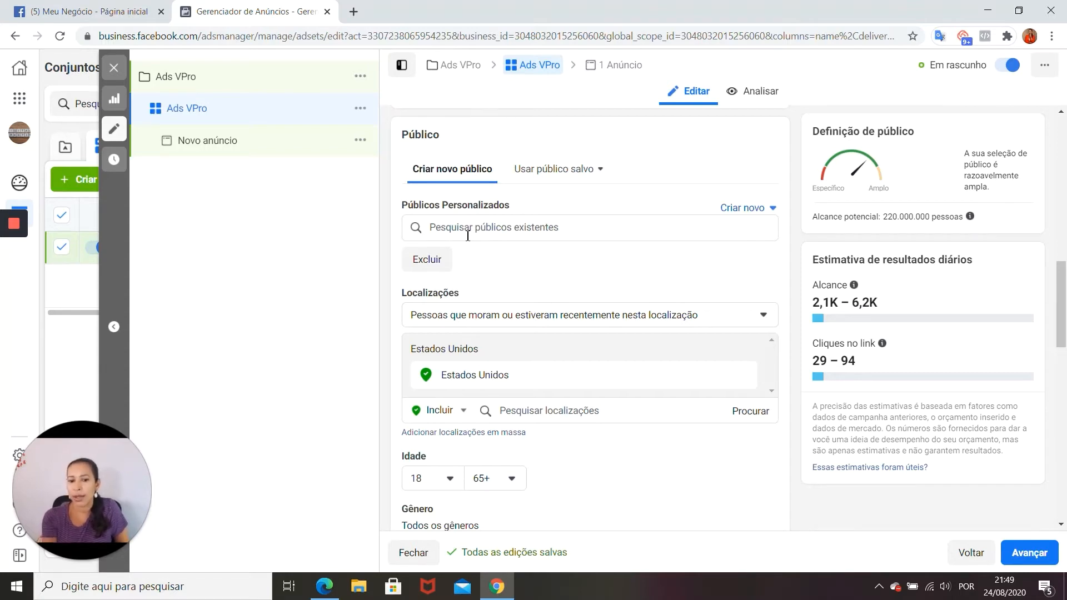
mouse_move(19, 242)
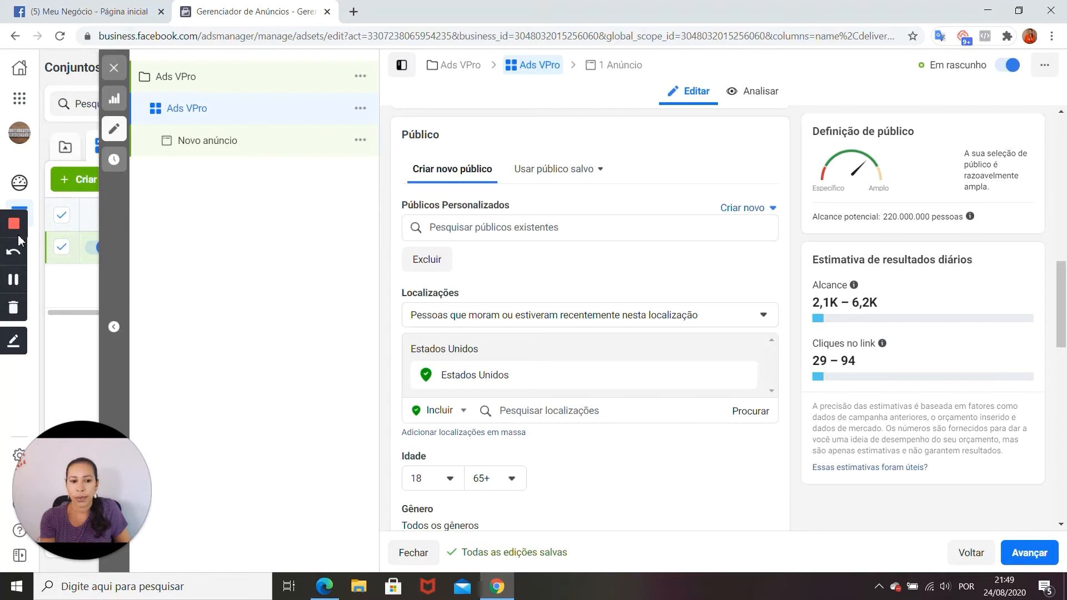
left_click(17, 284)
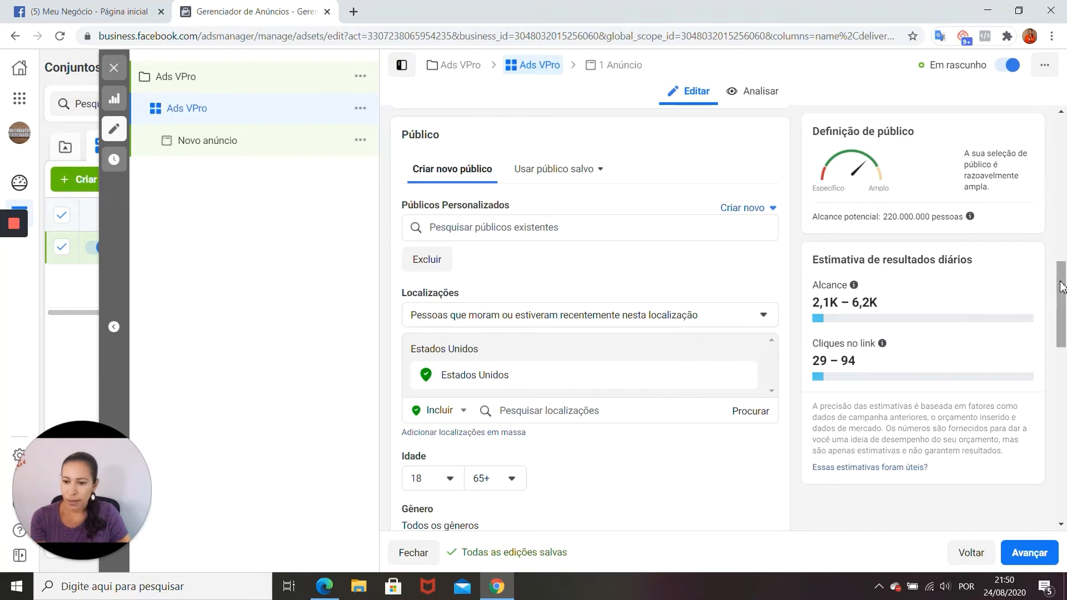
Step: Set the audience's location targeting to Pessoas que moram nesta localização
left_click_drag(1060, 283, 1062, 302)
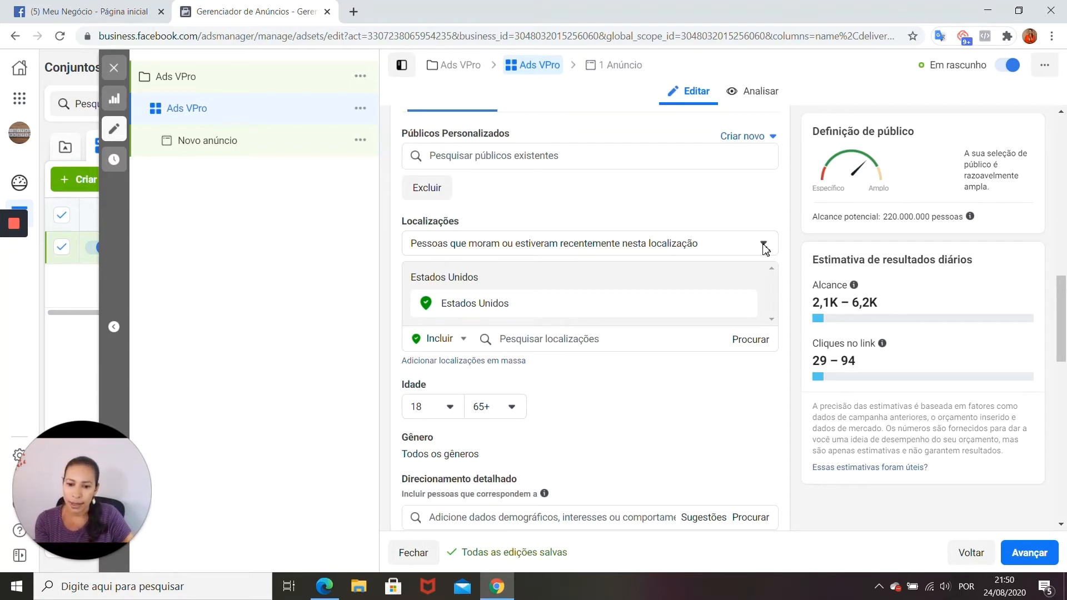
left_click(765, 246)
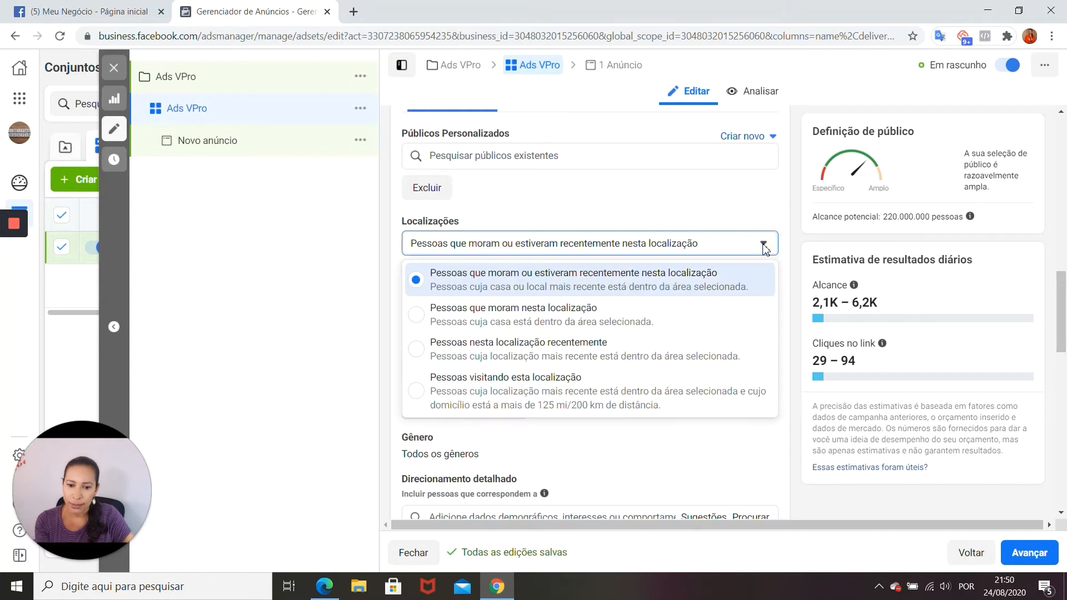
left_click(423, 319)
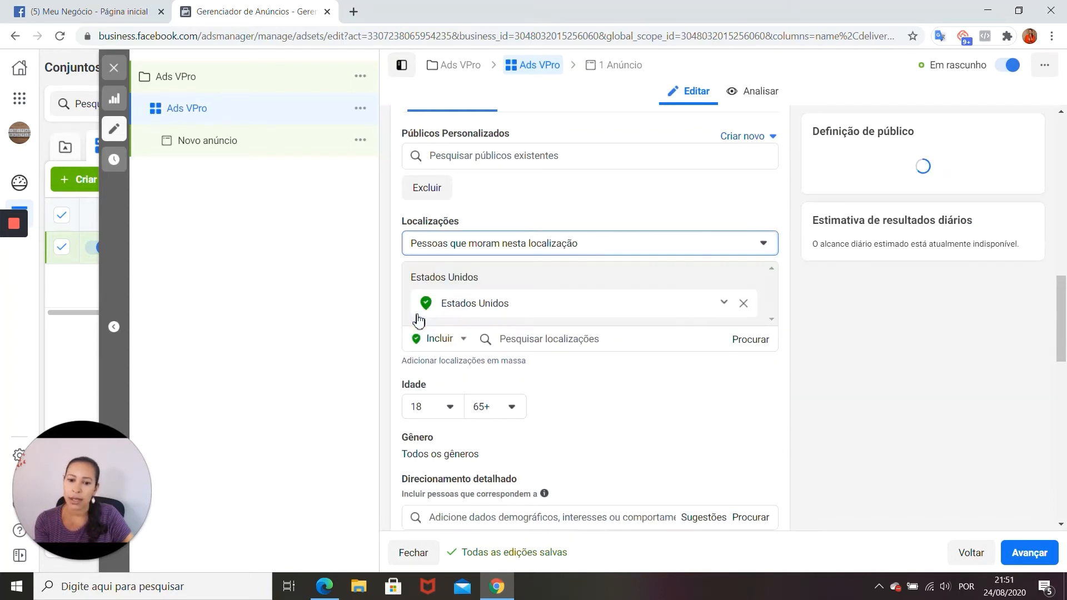
Step: Include the state of São Paulo, Brasil, in the audience locations and remove Estados Unidos
left_click(522, 340)
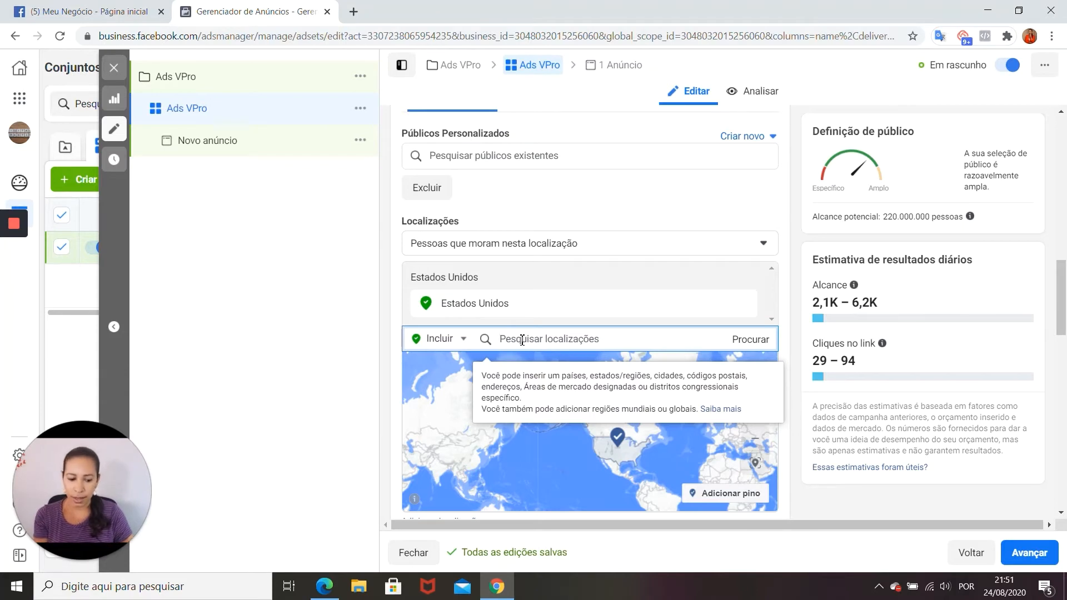
type("Sao")
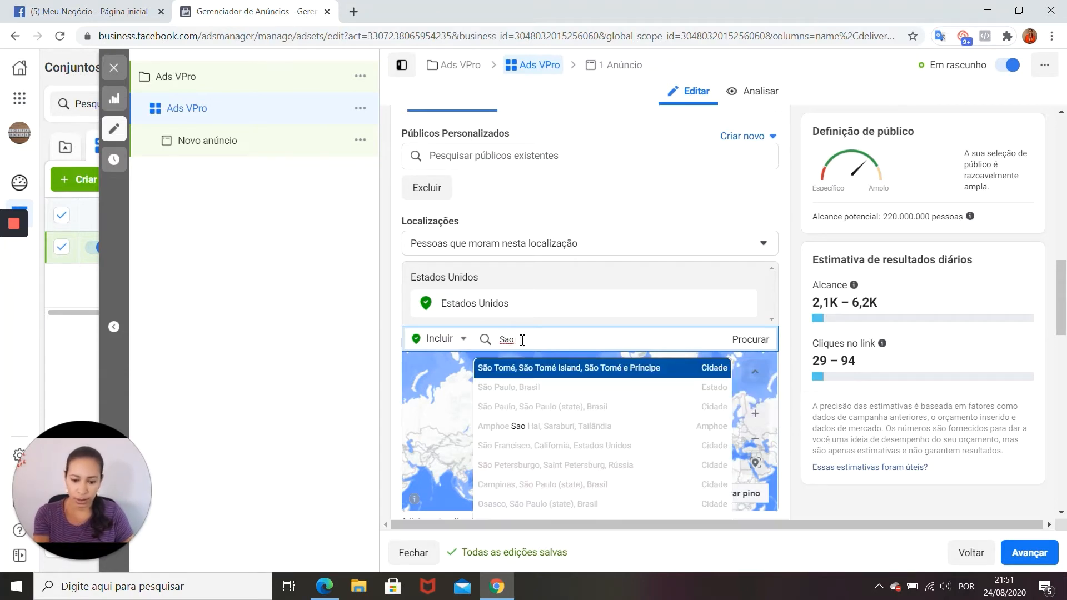
type(" Paulo")
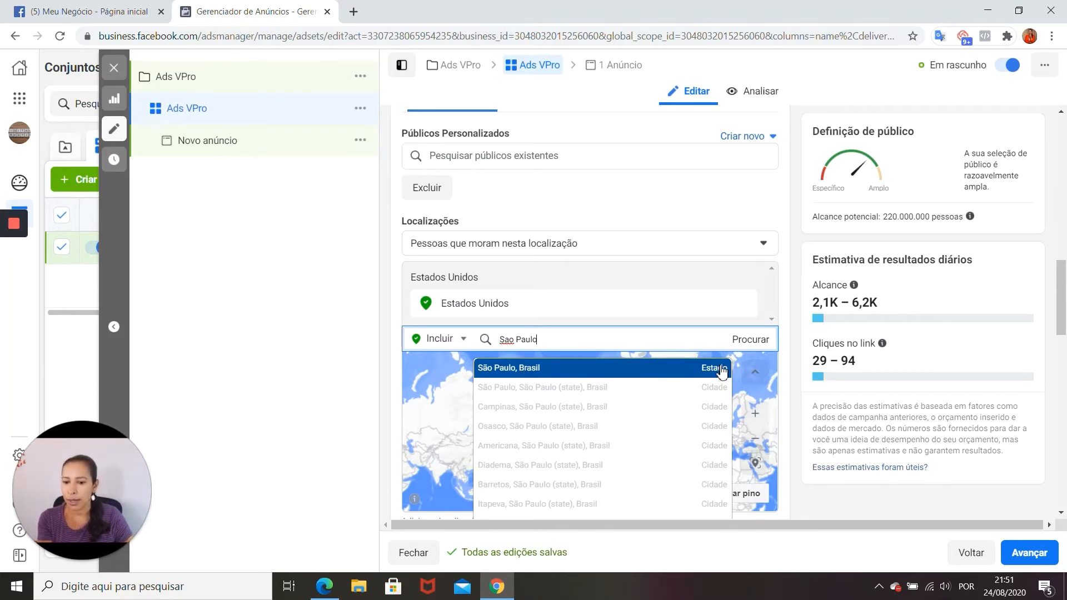
left_click(580, 371)
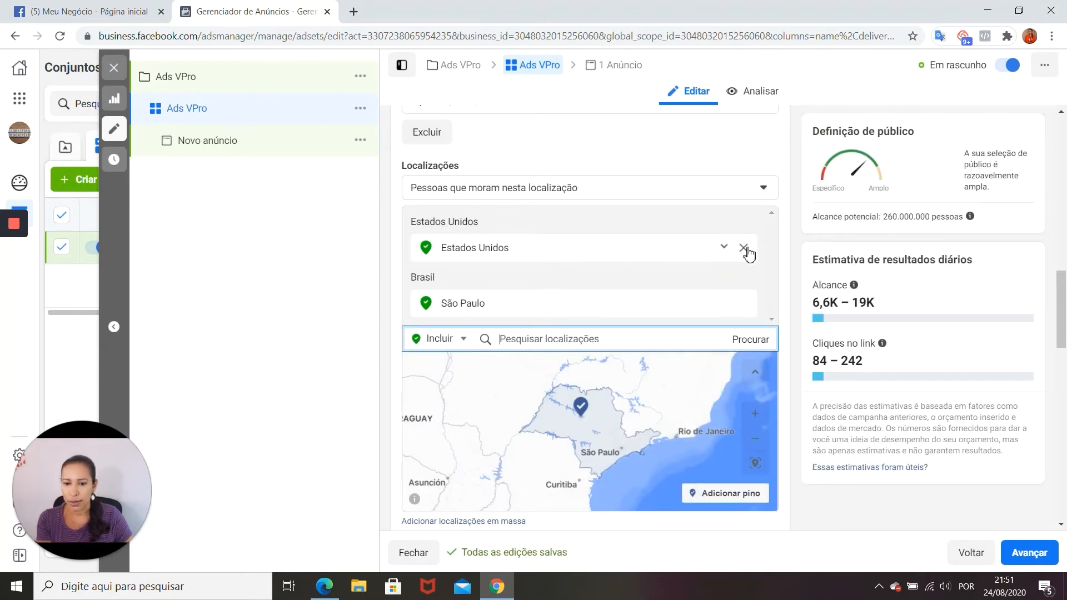
left_click(744, 248)
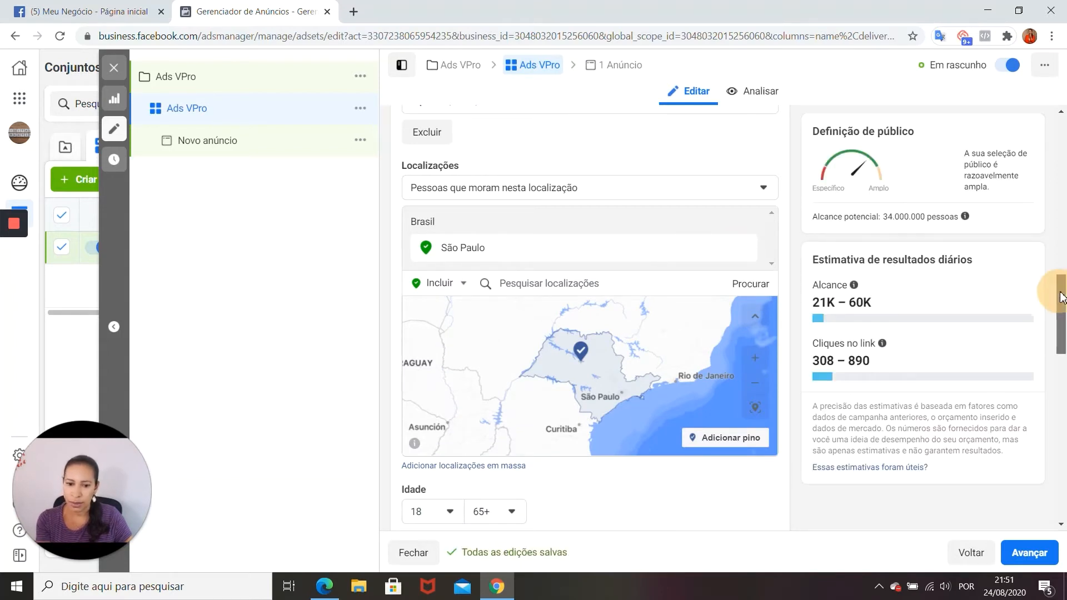
Step: Set the audience's age range to 25–54 and its gender to Todos
scroll(1062, 295, "down", 1)
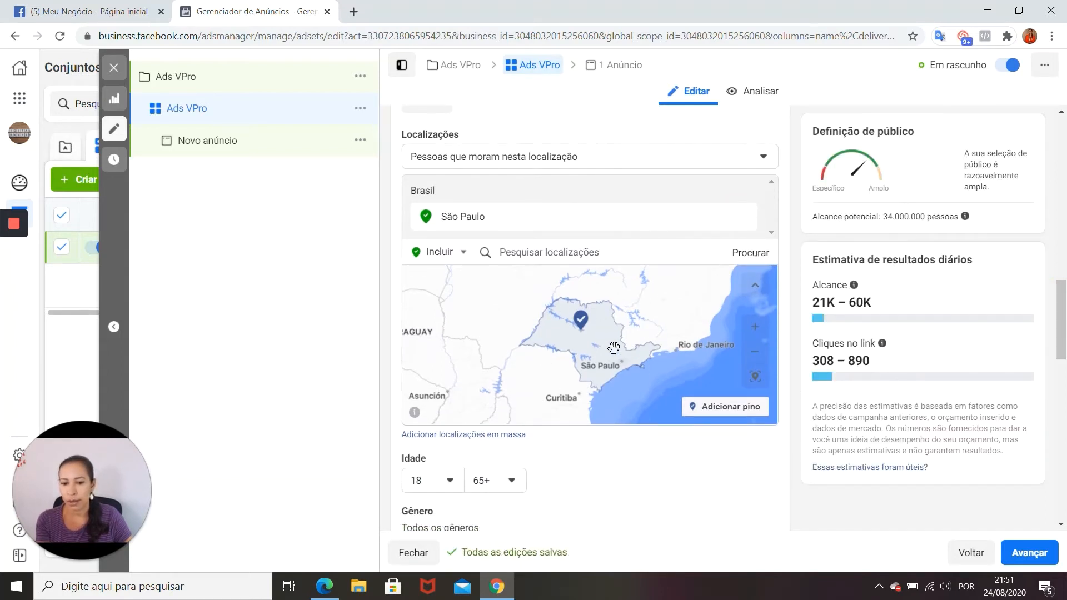
left_click_drag(1064, 301, 1063, 333)
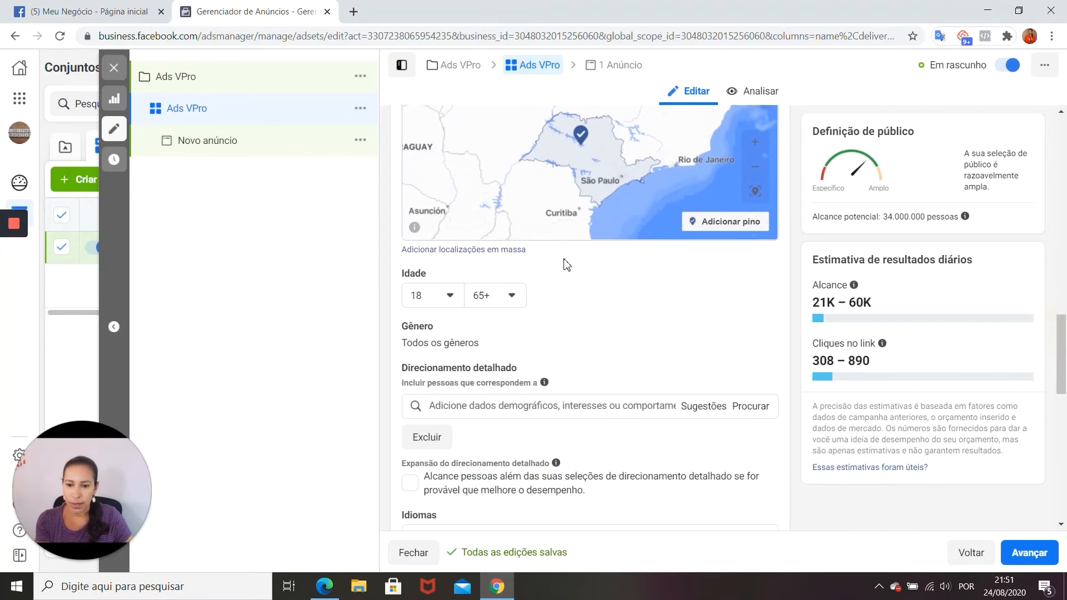
left_click(450, 298)
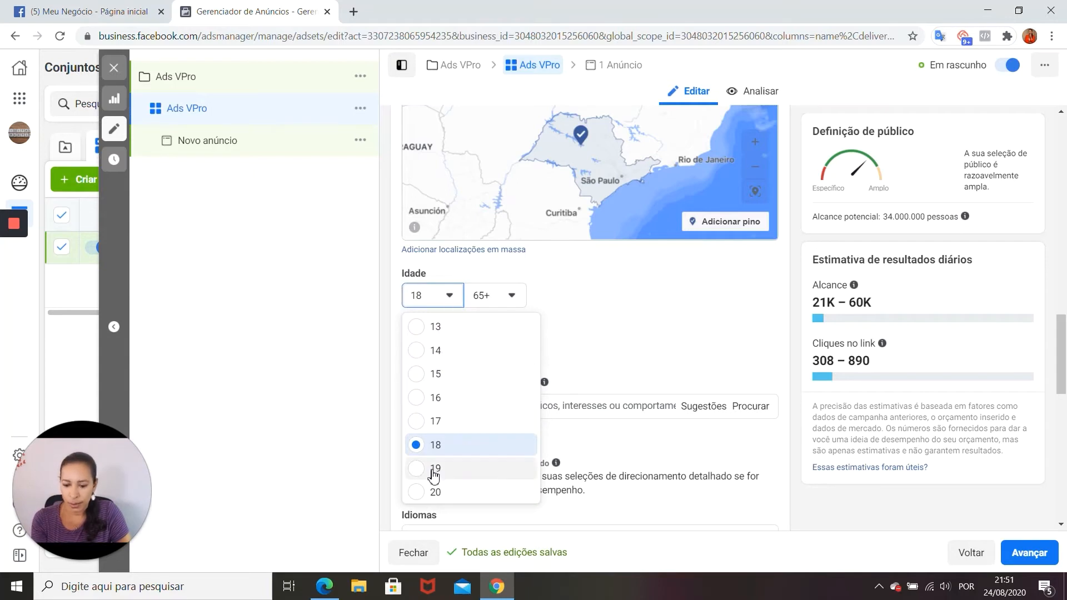
scroll(435, 475, "down", 2)
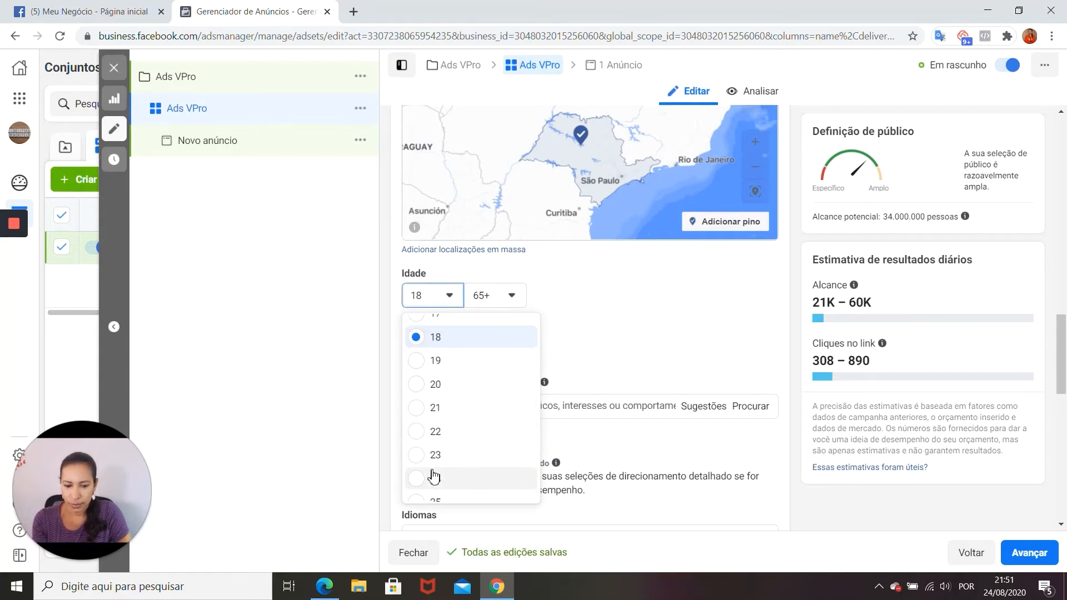
scroll(435, 476, "down", 2)
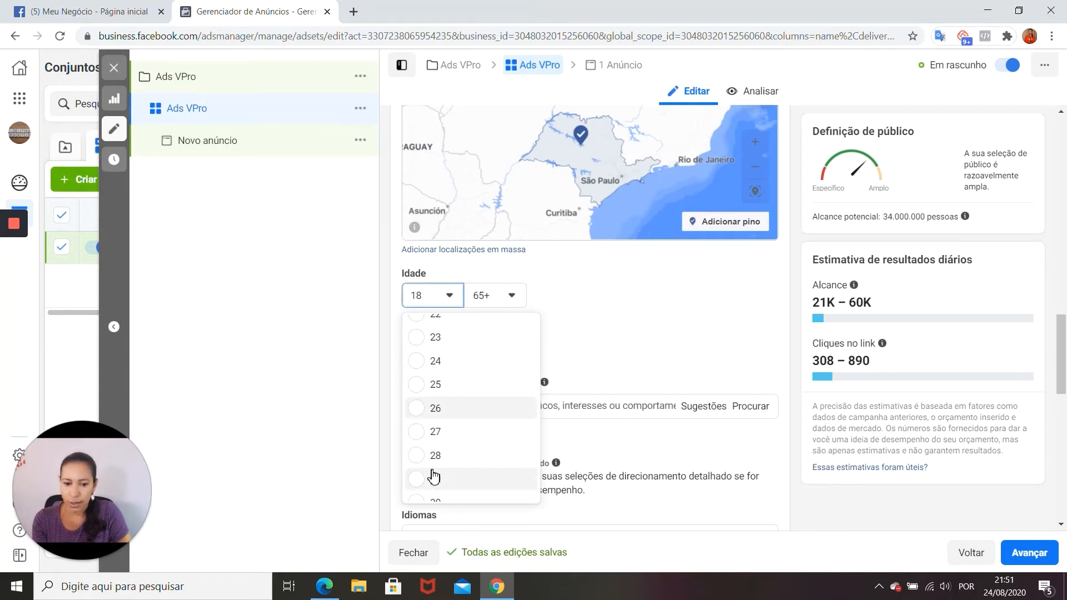
left_click(432, 385)
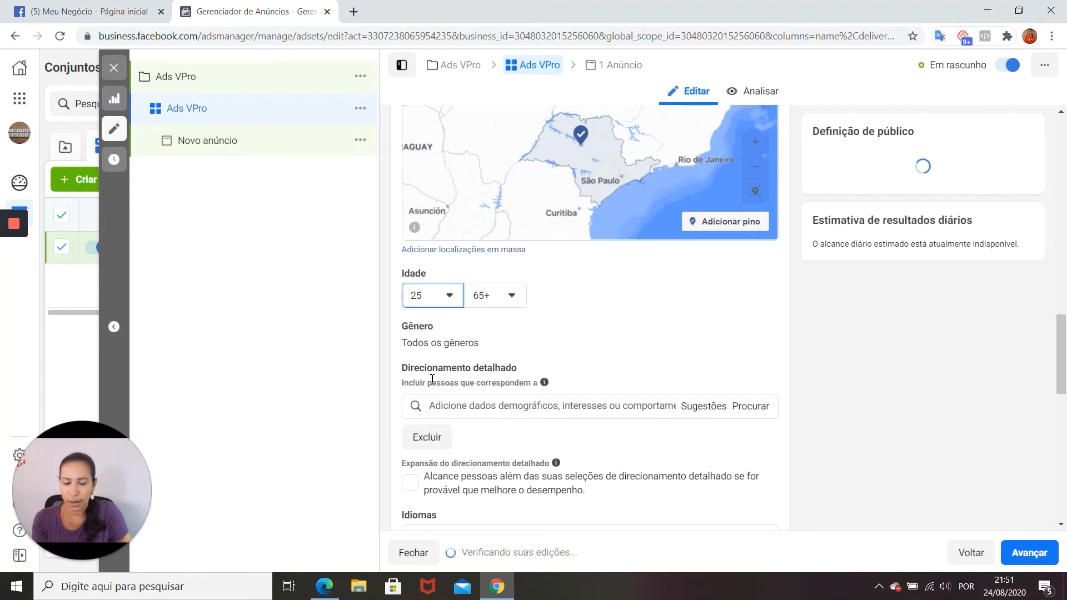
left_click(511, 296)
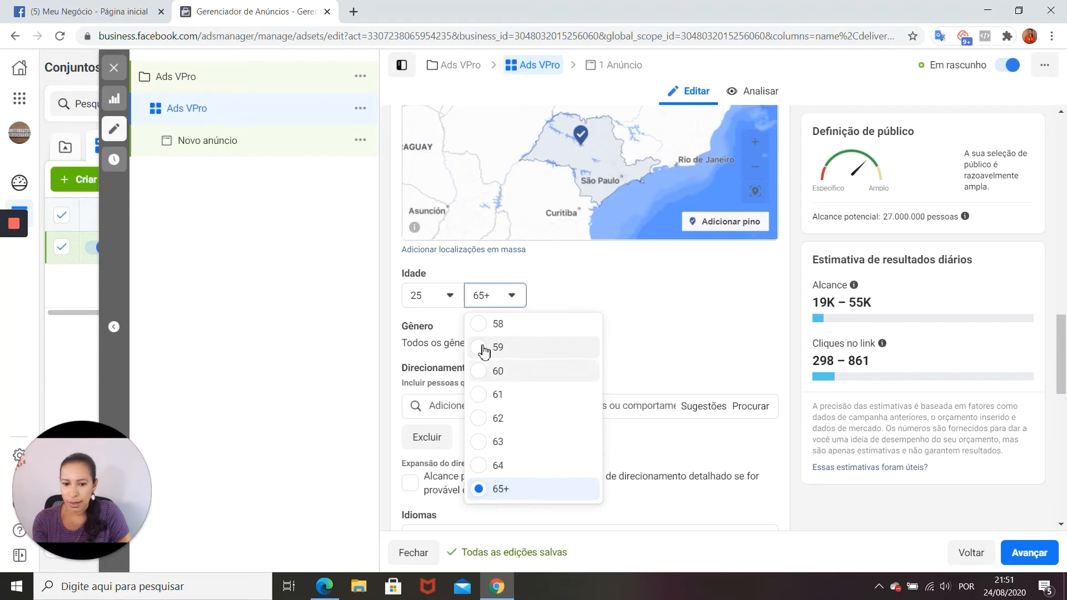
scroll(484, 350, "up", 2)
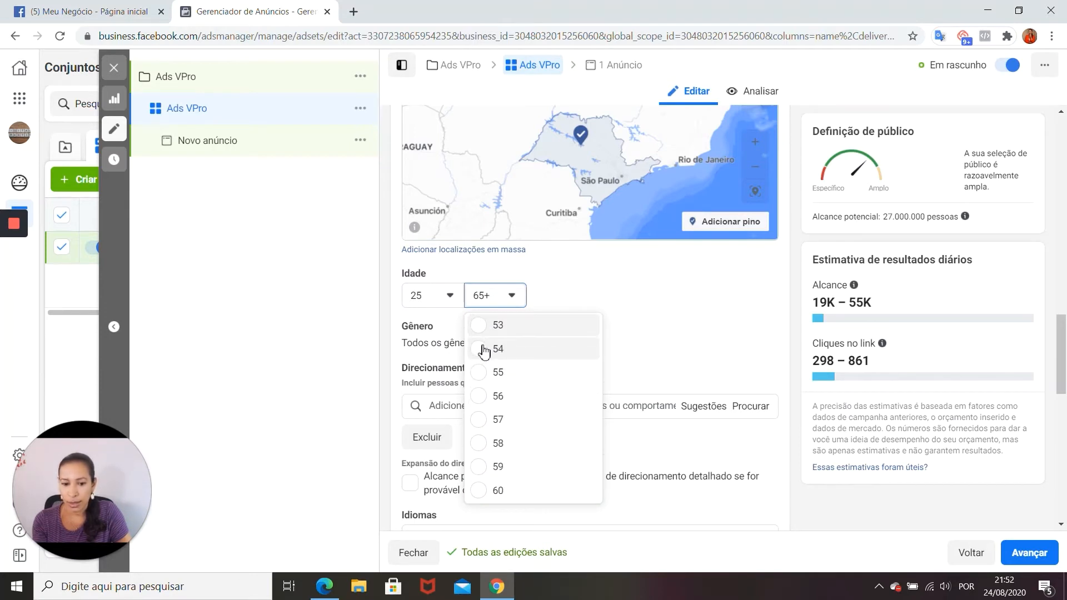
left_click(484, 349)
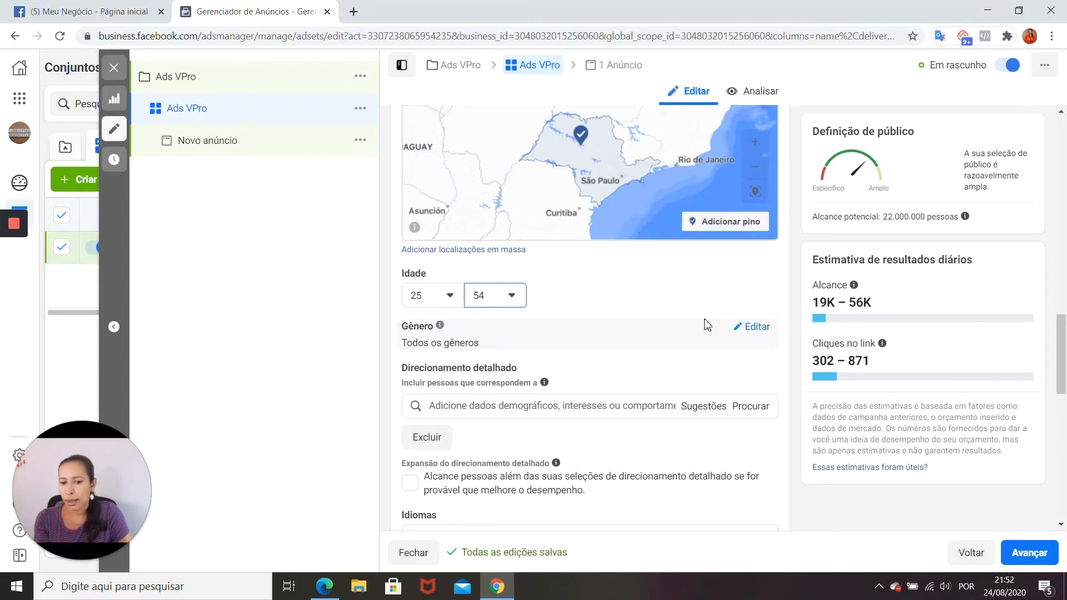
left_click(755, 328)
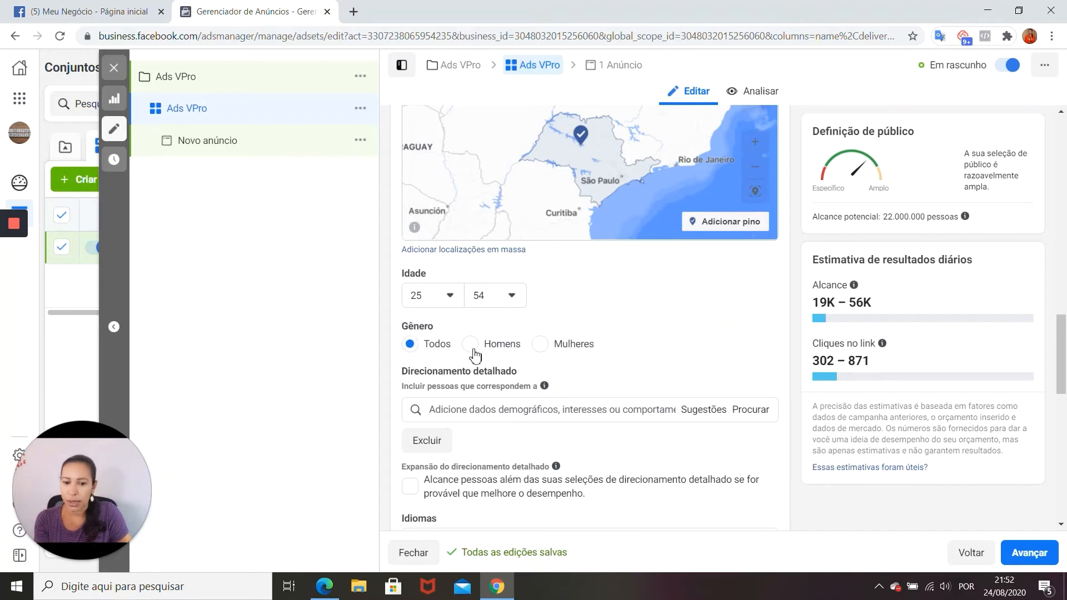
left_click(410, 344)
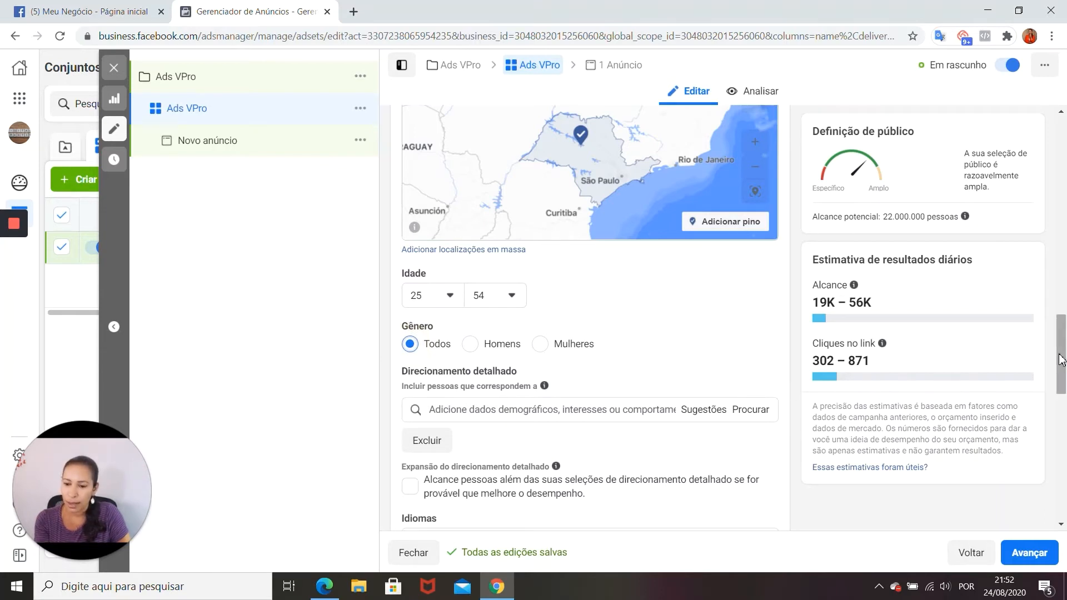
Step: Add the Fotografia interest from Hobbies e atividades > Artes e música to the audience's detailed targeting
left_click_drag(1059, 355, 1062, 396)
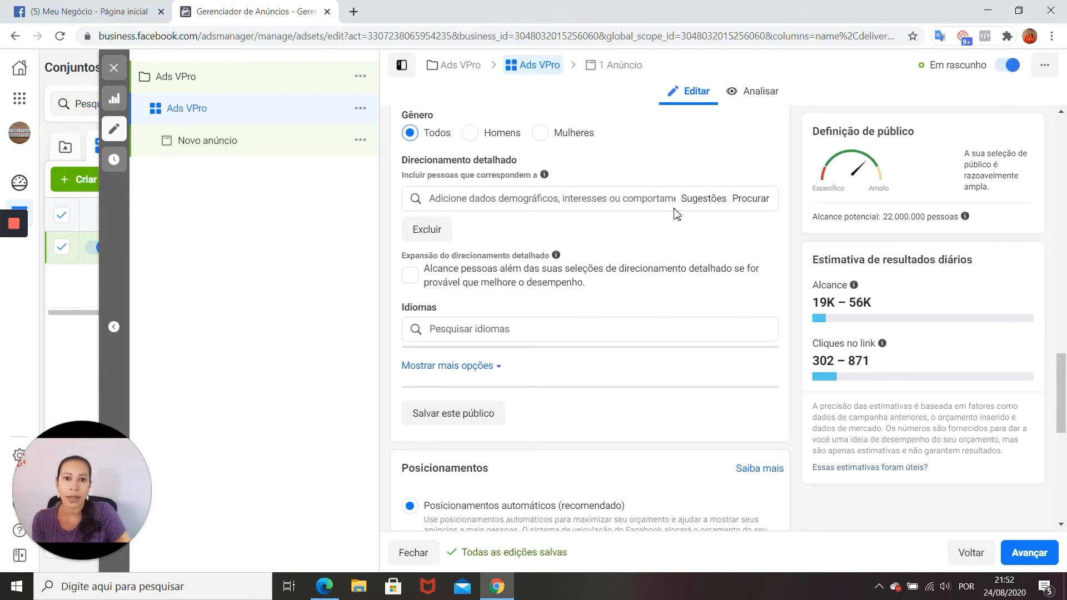
left_click(553, 199)
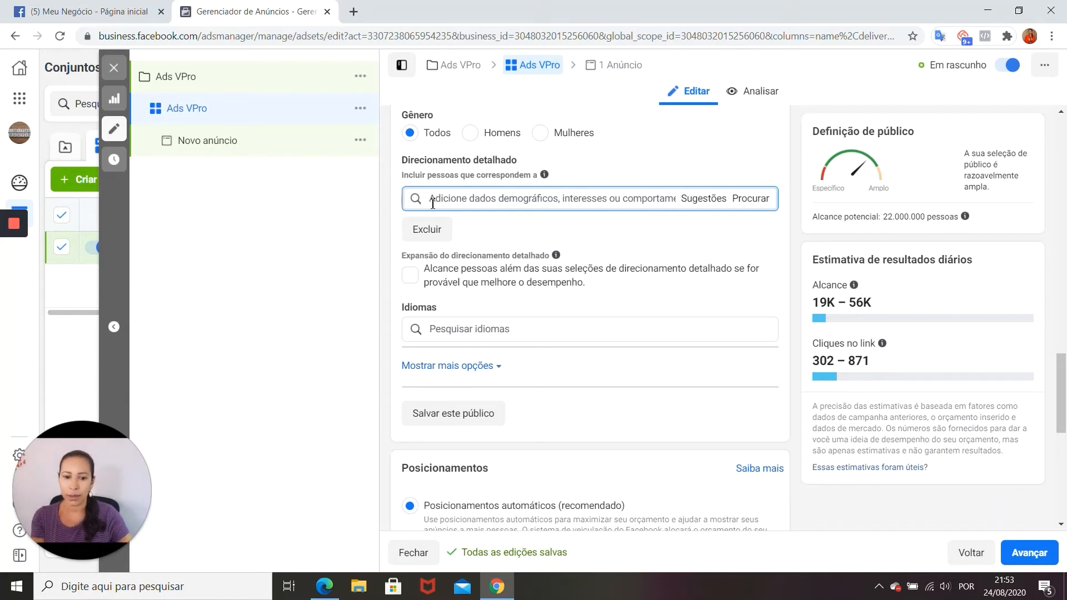
type("F")
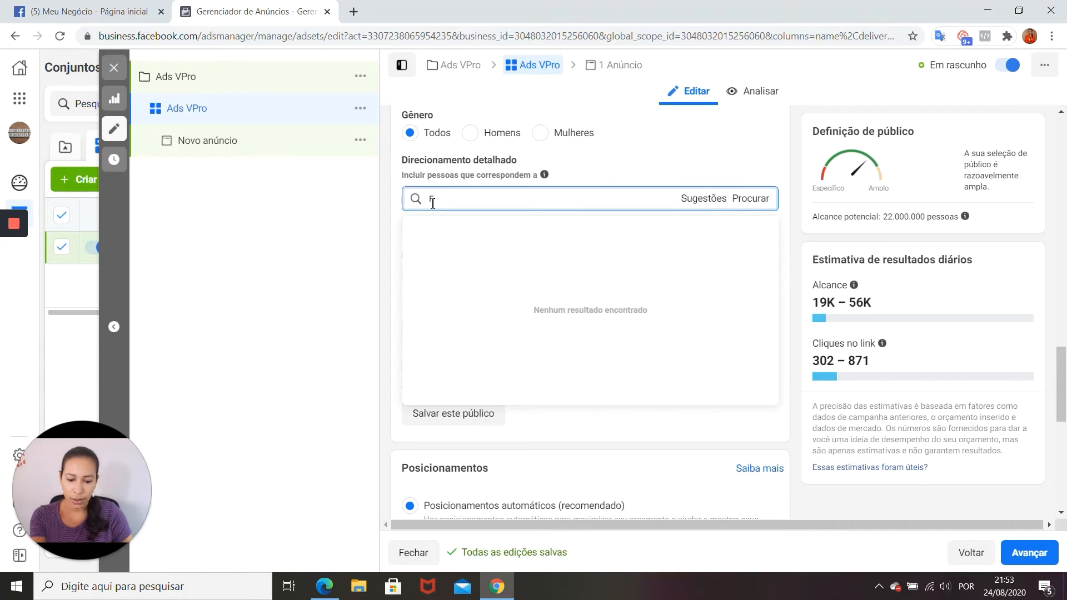
type("otografia")
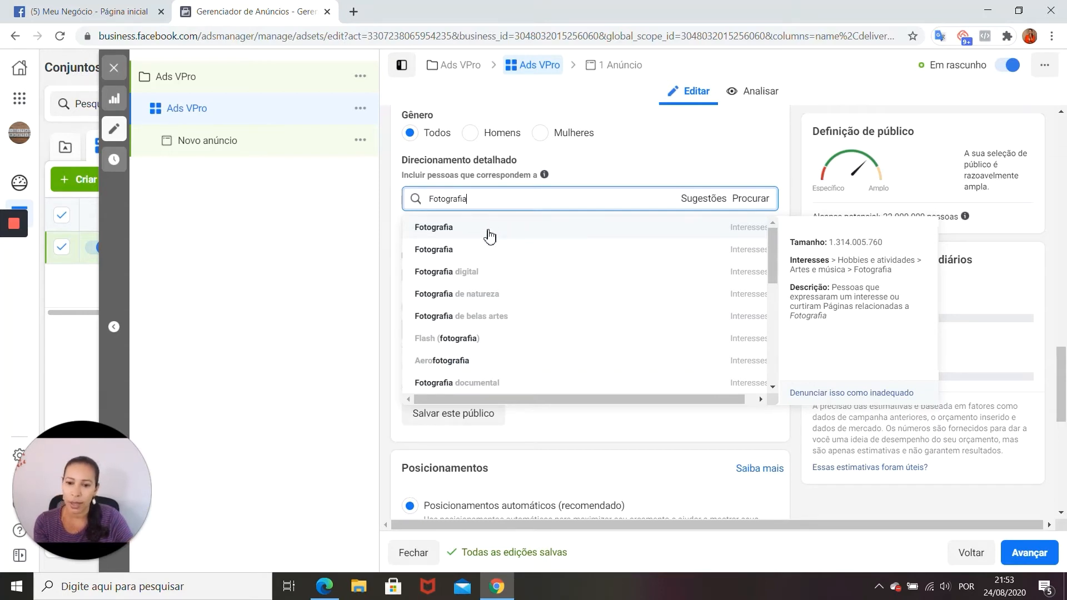
left_click(449, 229)
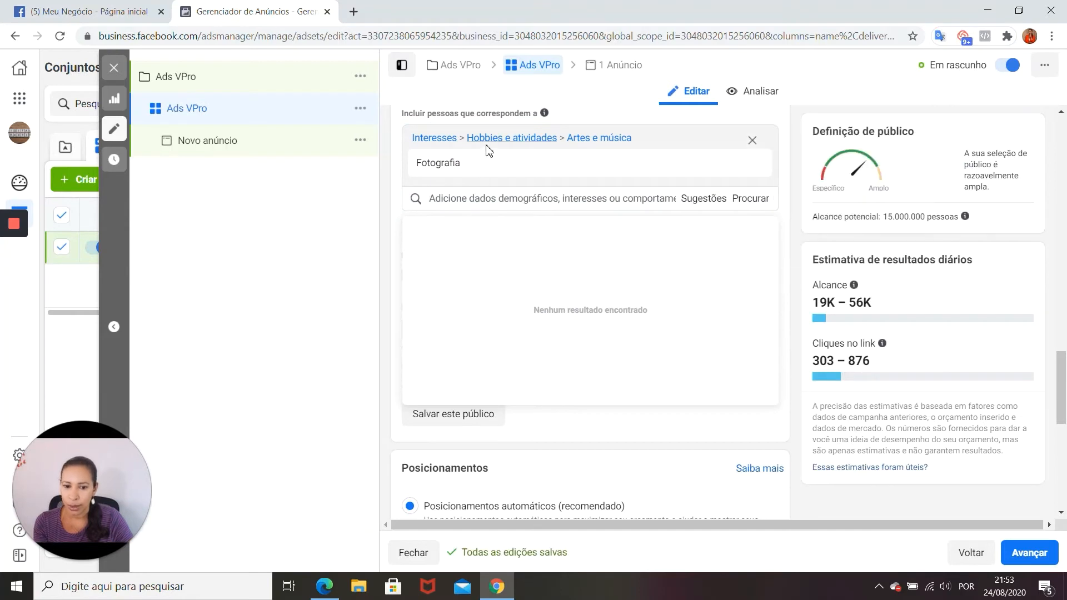
Step: Add the Fotografia interest from Outros interesses to the audience's detailed targeting
left_click(457, 201)
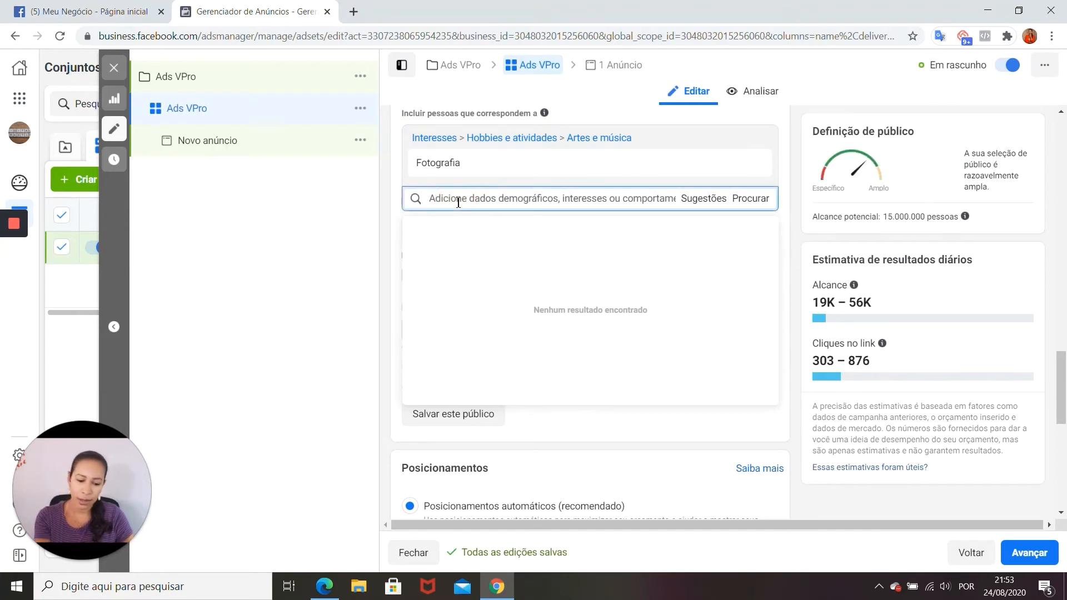
type("f")
key("BackSpace")
type("Foto")
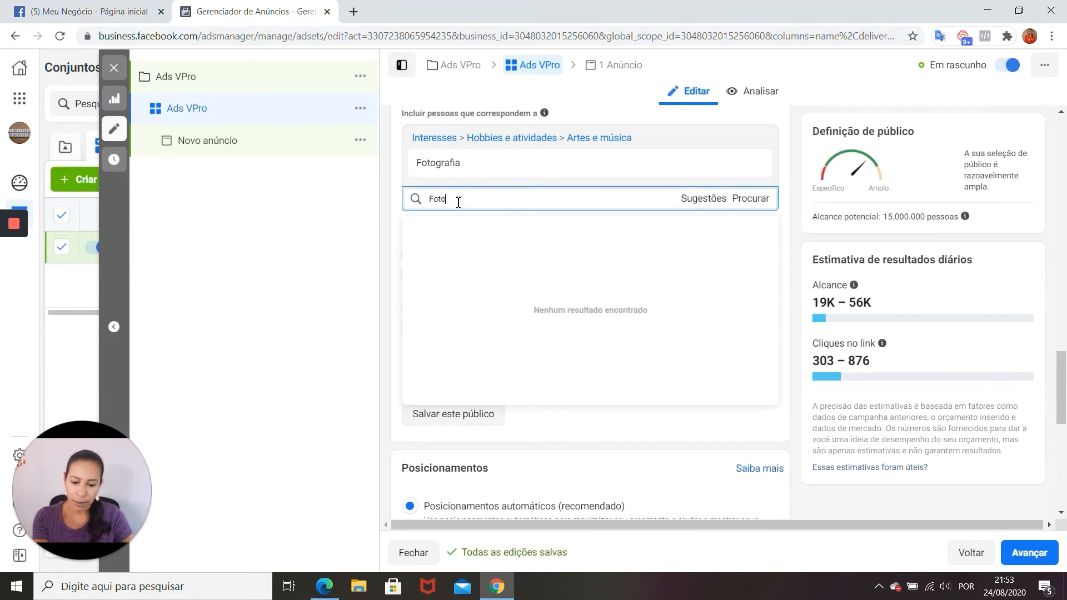
type("gr")
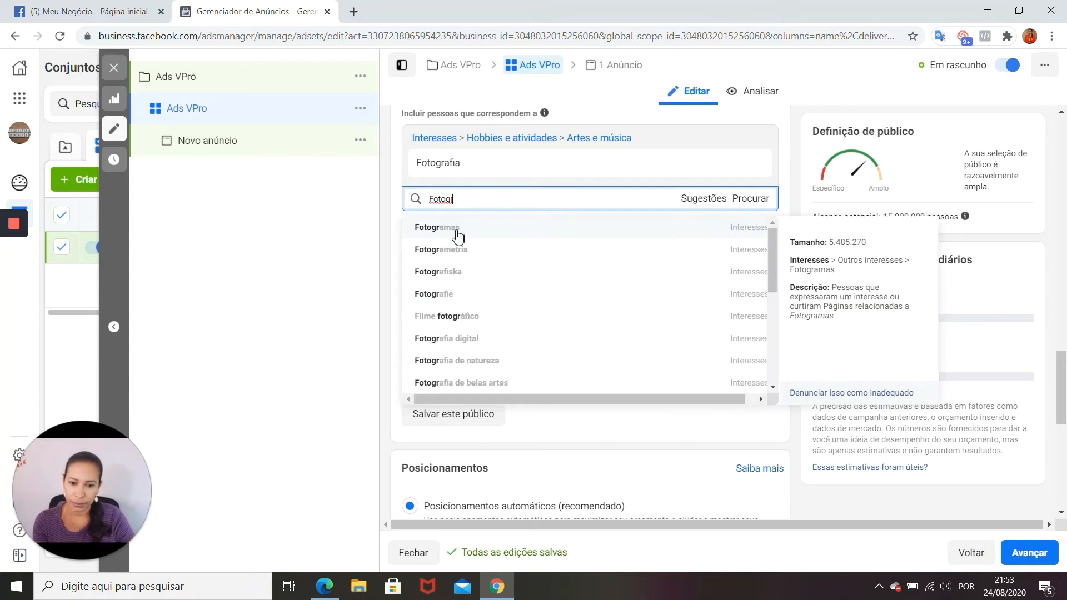
type("fia")
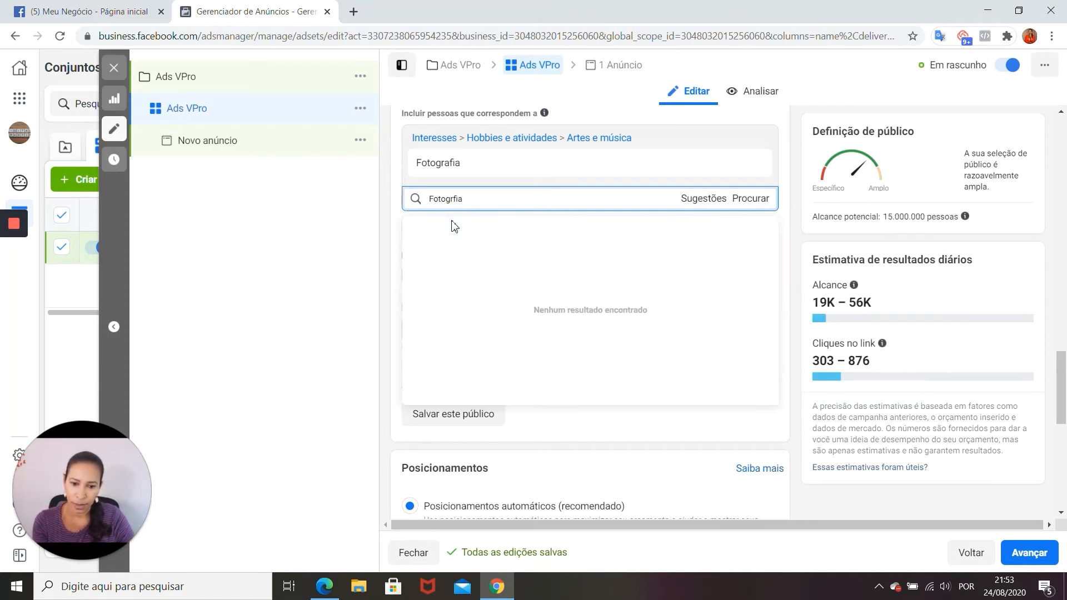
key("BackSpace")
key("BackSpace")
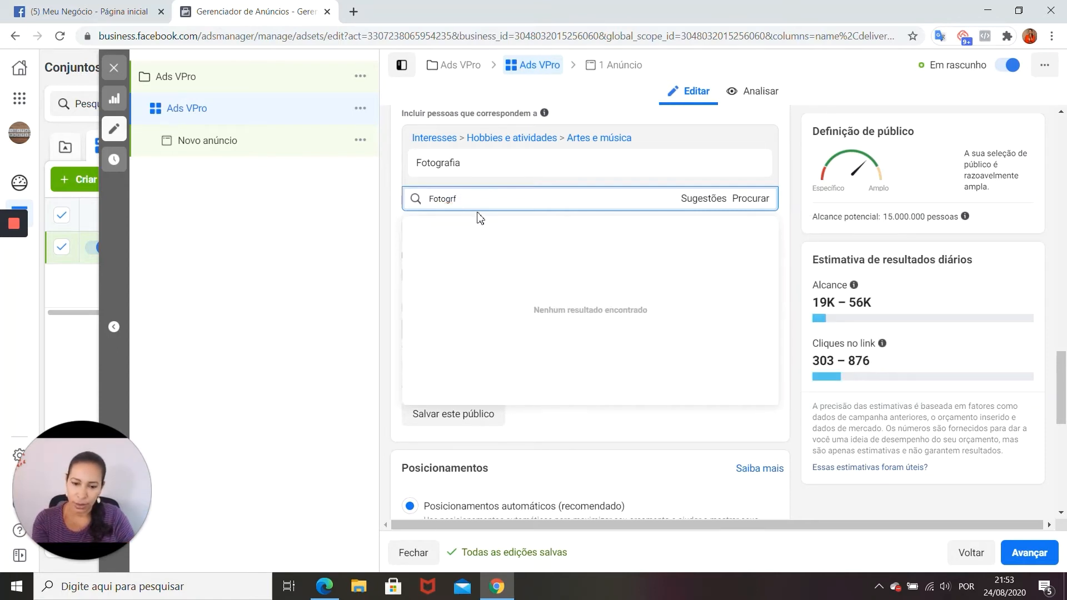
type("afia")
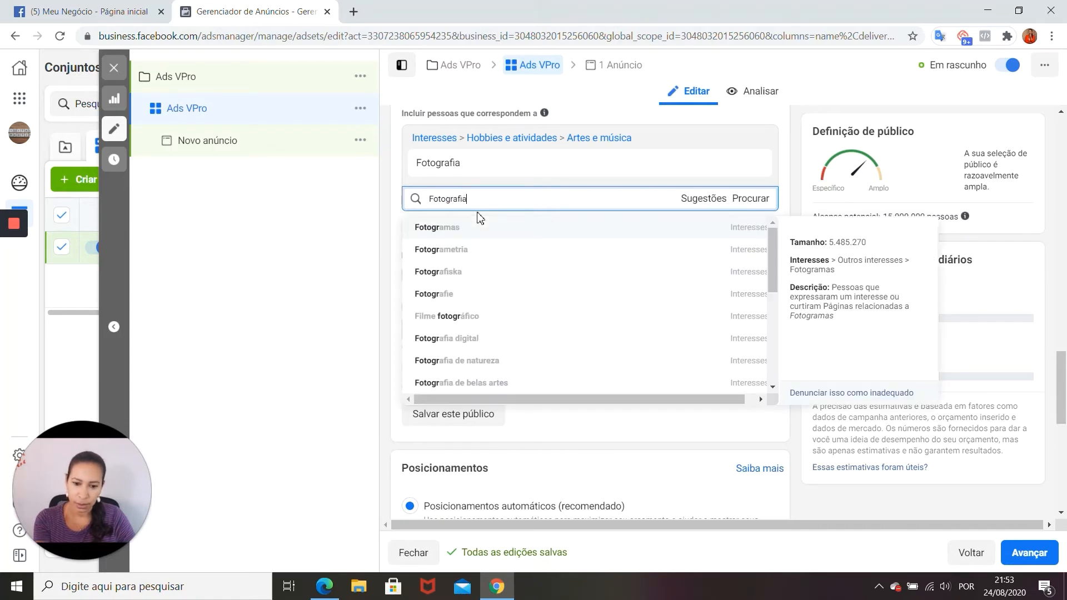
left_click(453, 234)
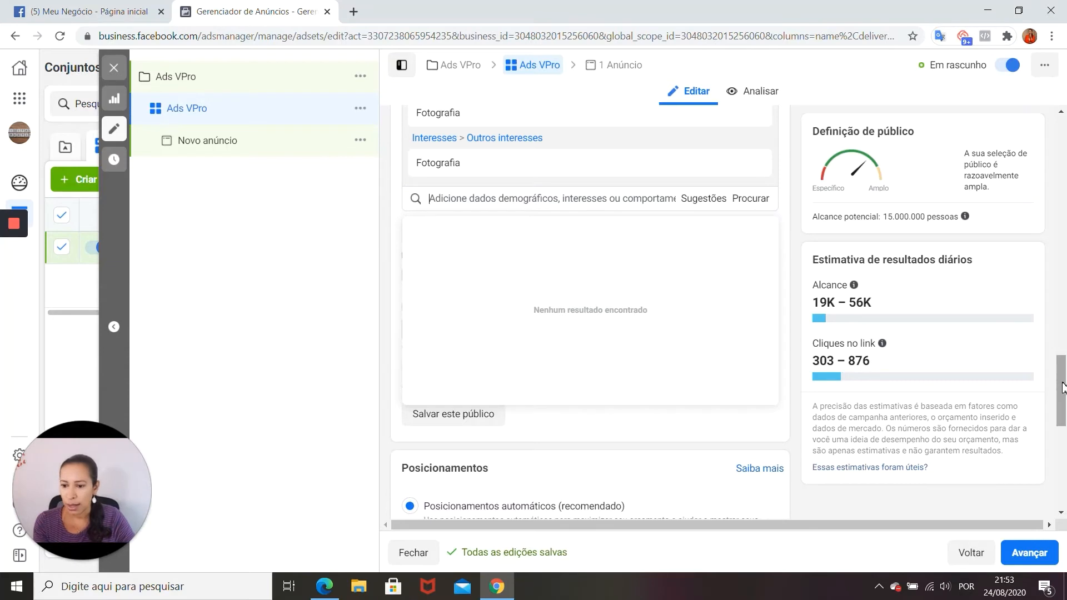
Step: Remove the Fotografia interest listed under Hobbies e atividades > Artes e música from the detailed targeting
left_click_drag(1061, 388, 1062, 379)
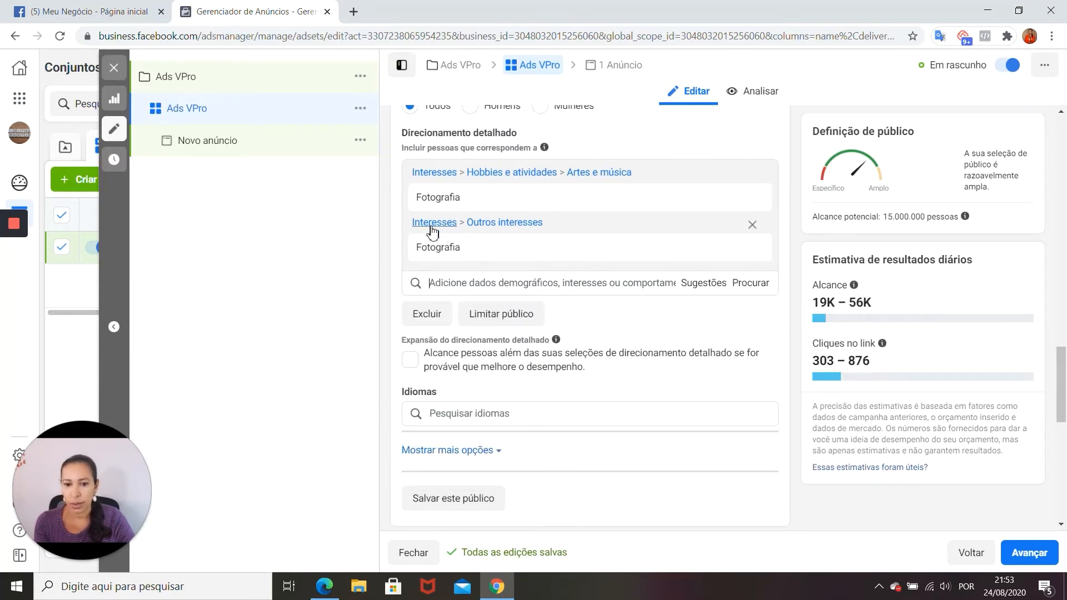
mouse_move(466, 206)
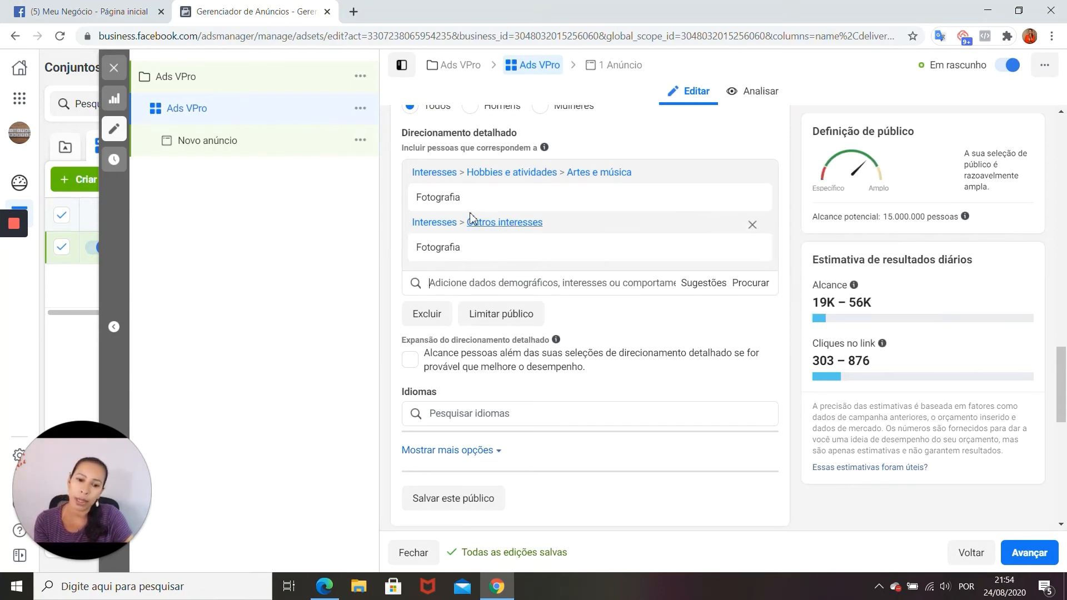
mouse_move(426, 247)
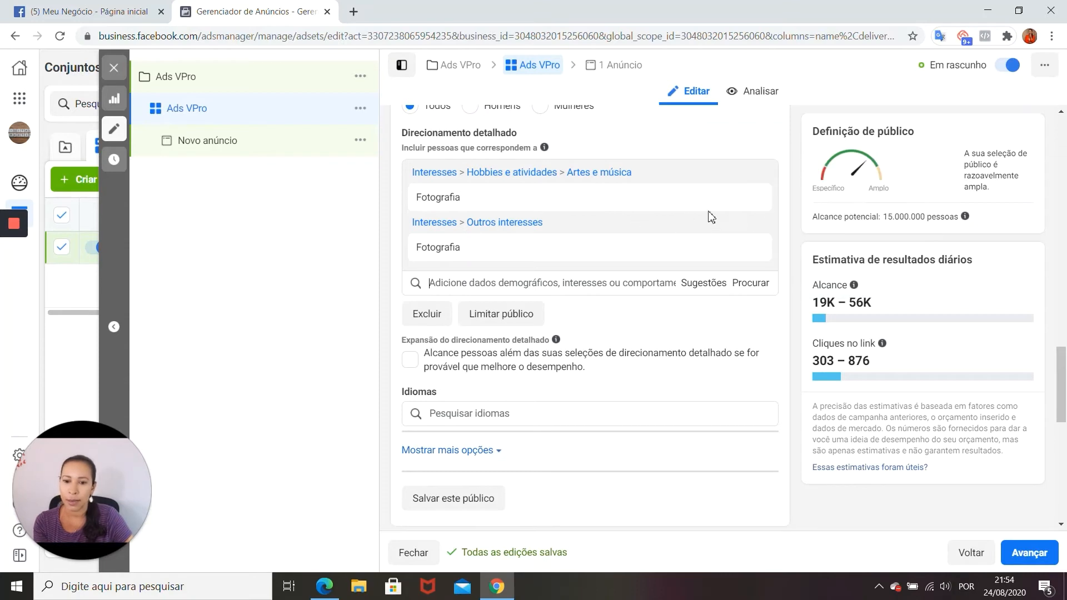
mouse_move(755, 208)
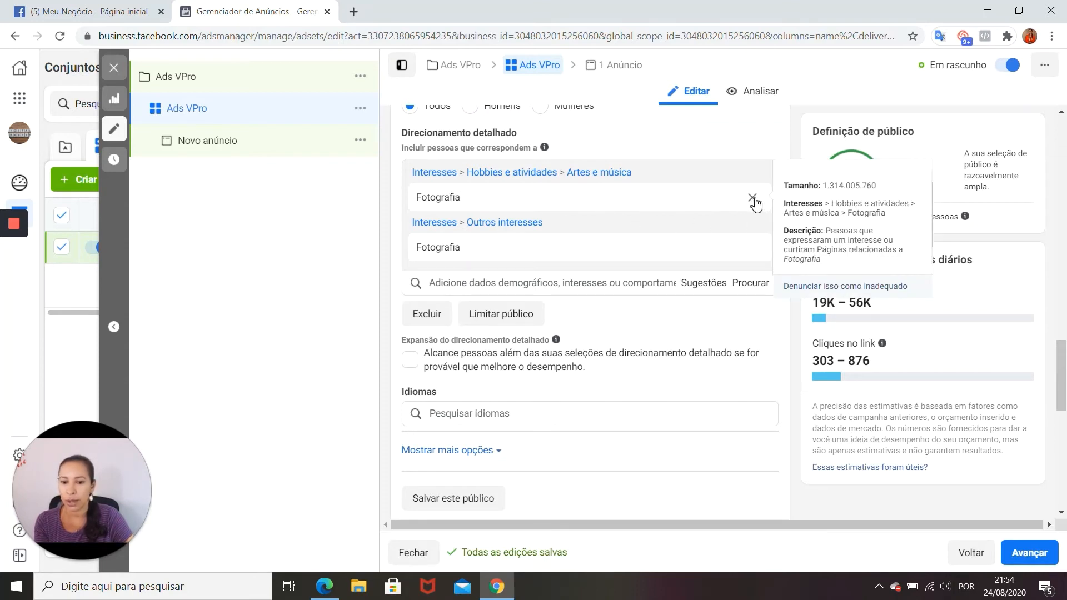
left_click(753, 199)
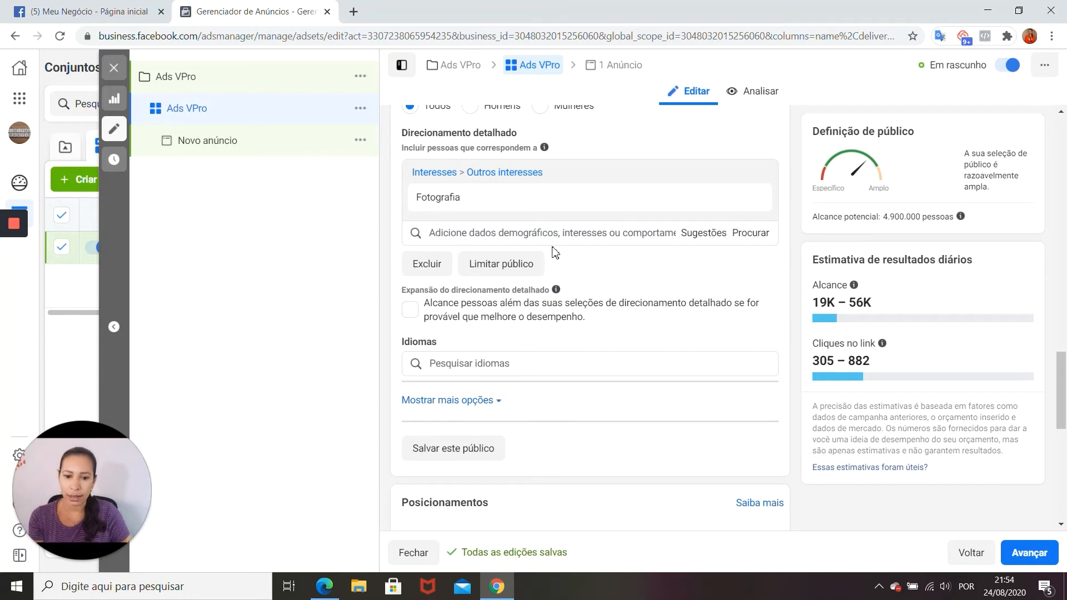
mouse_move(500, 340)
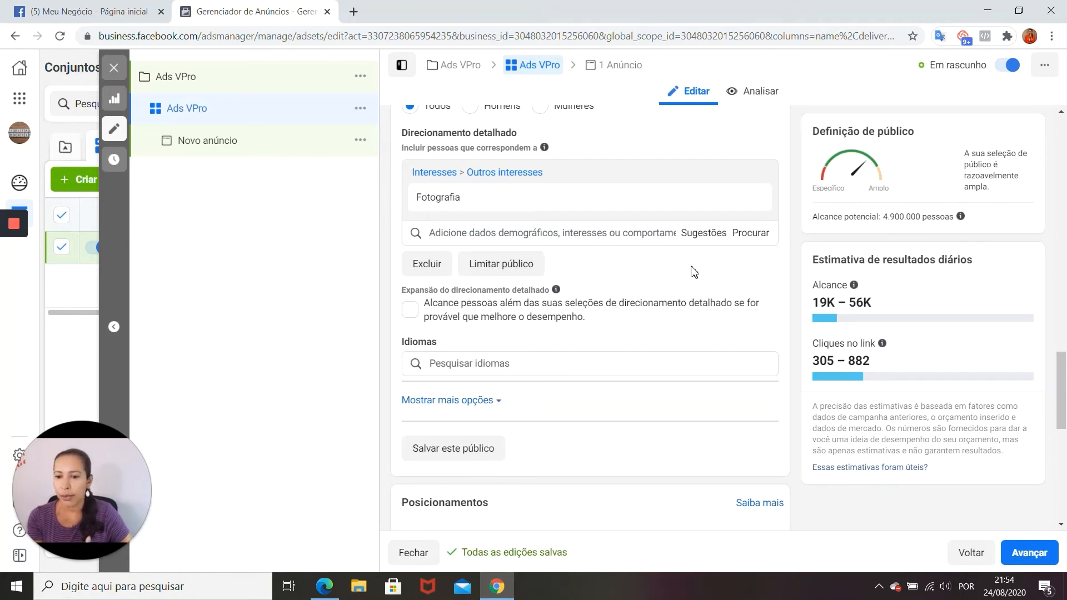
Step: Show the audience's additional options, then continue past the ad set's placement and optimization settings to the ad's setup
left_click_drag(1062, 360, 1062, 380)
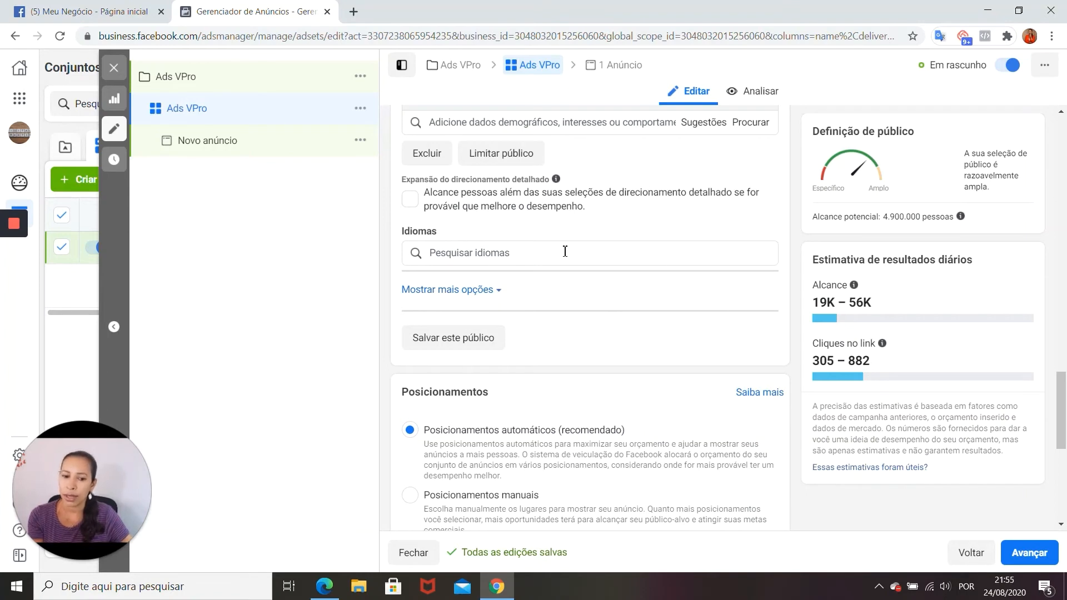
left_click(457, 291)
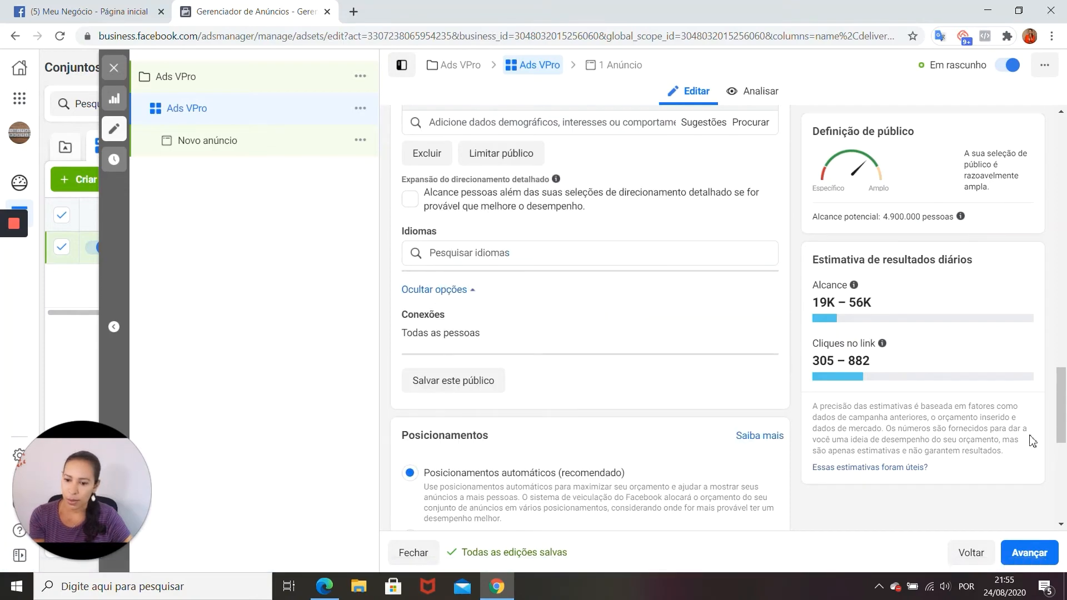
left_click_drag(1062, 417, 1064, 454)
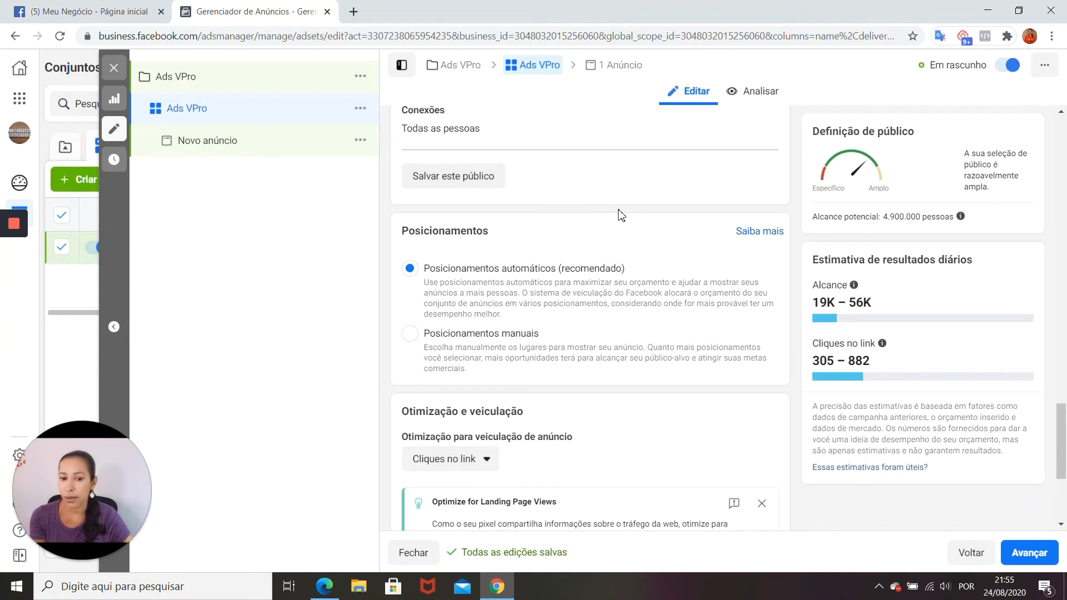
mouse_move(854, 285)
left_click_drag(1062, 424, 1063, 471)
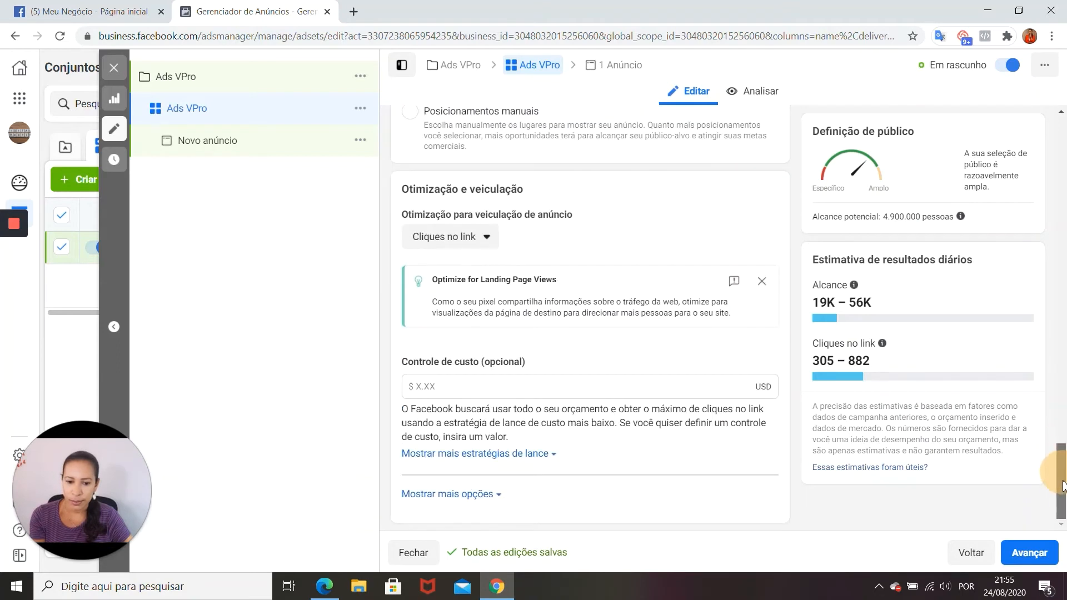
left_click(1030, 554)
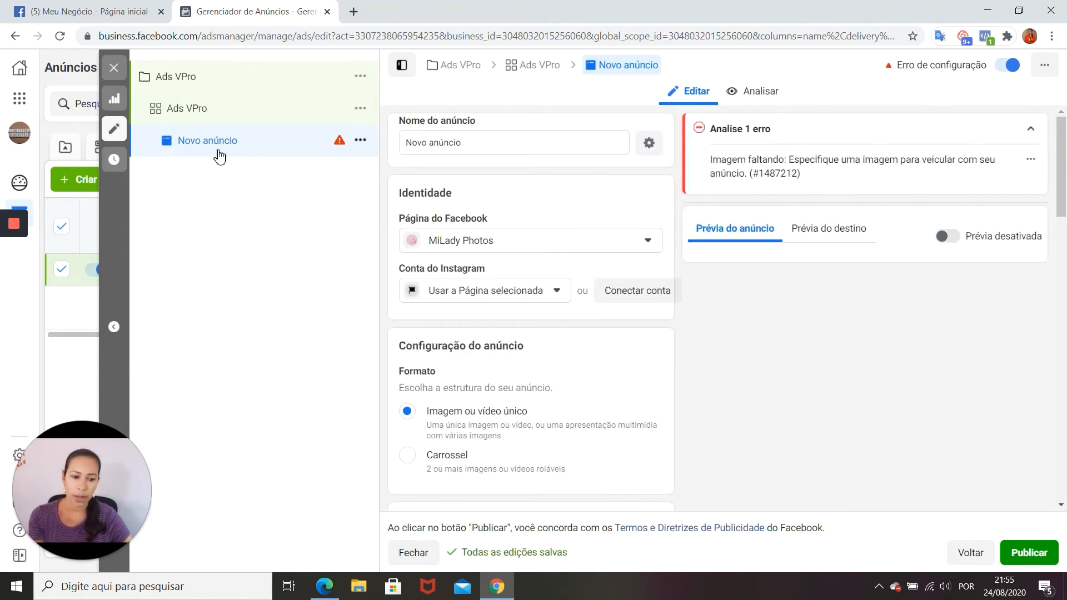
Step: Rename the ad as Ads VPro and select MiLady Photos as its Facebook Page
left_click(470, 143)
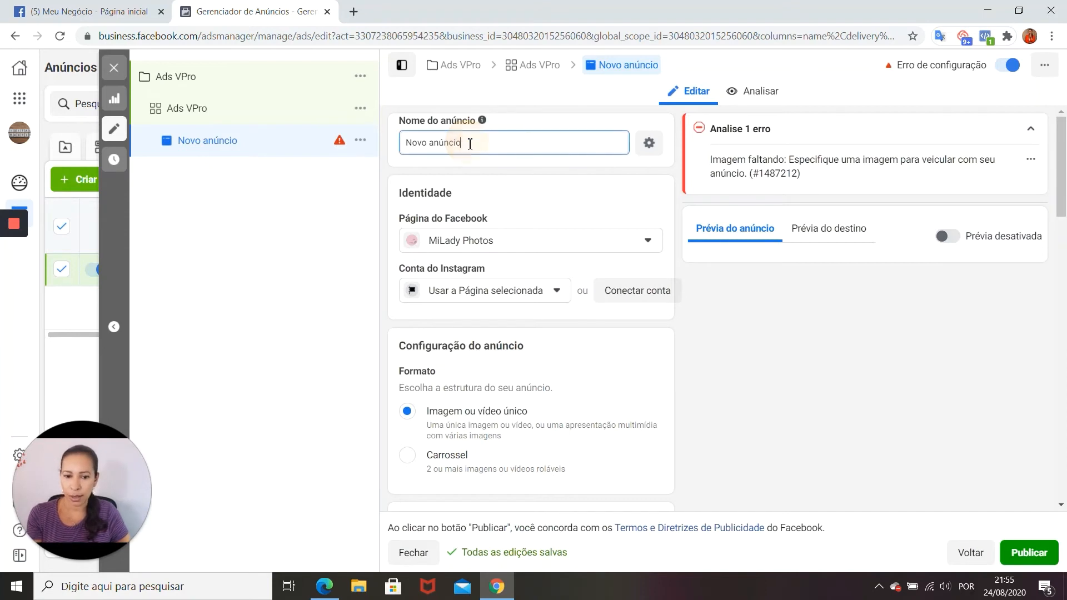
key("BackSpace")
key("BackSpace")
key("BackSpace")
key("BackSpace")
key("BackSpace")
key("BackSpace")
key("BackSpace")
key("BackSpace")
key("BackSpace")
key("BackSpace")
key("BackSpace")
type("Ads VPro")
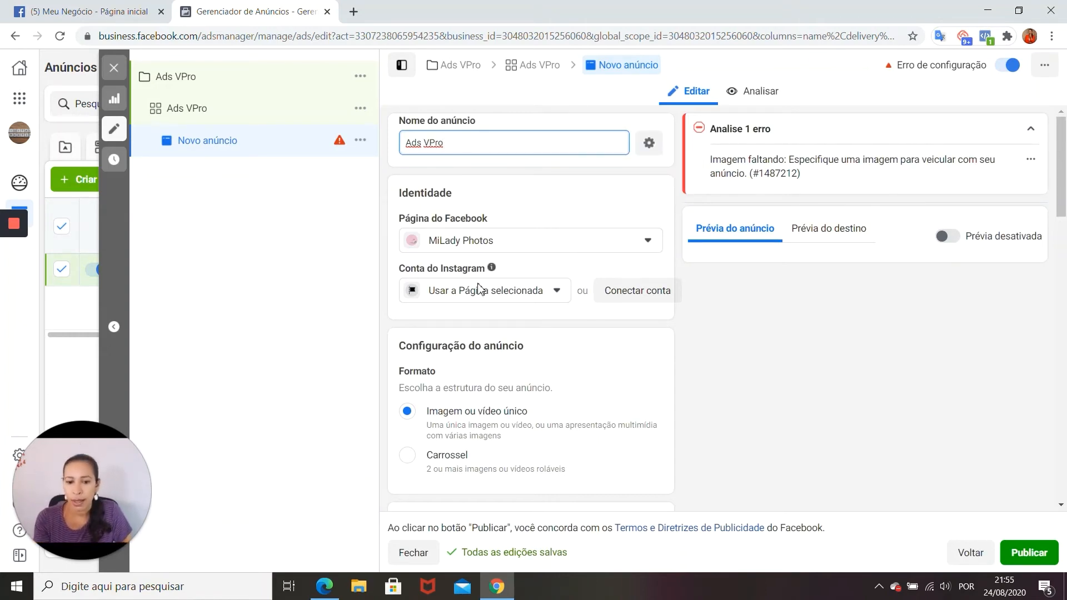
left_click(648, 242)
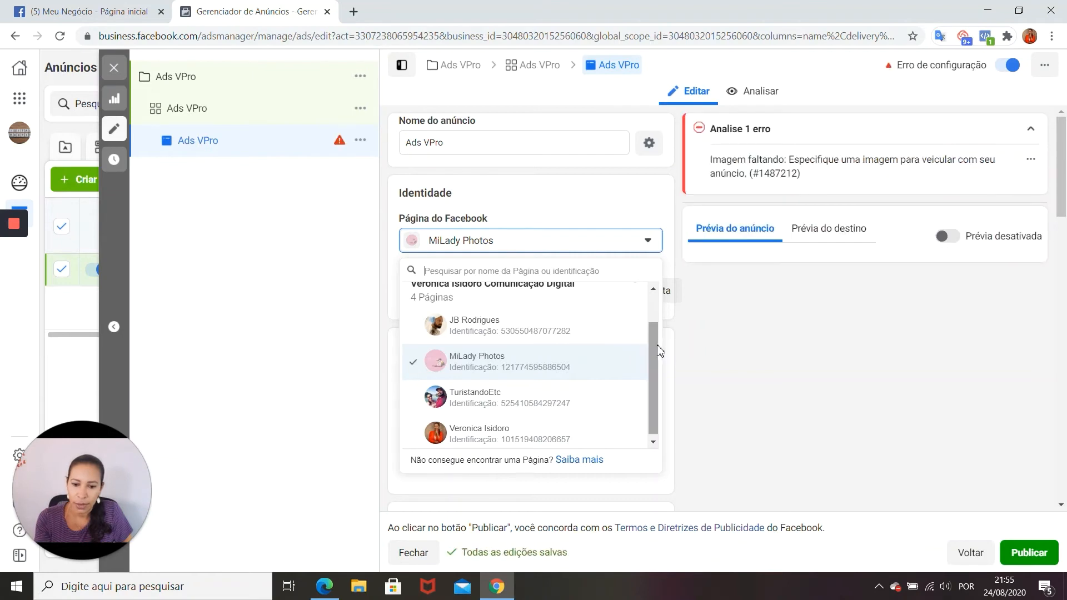
left_click(492, 372)
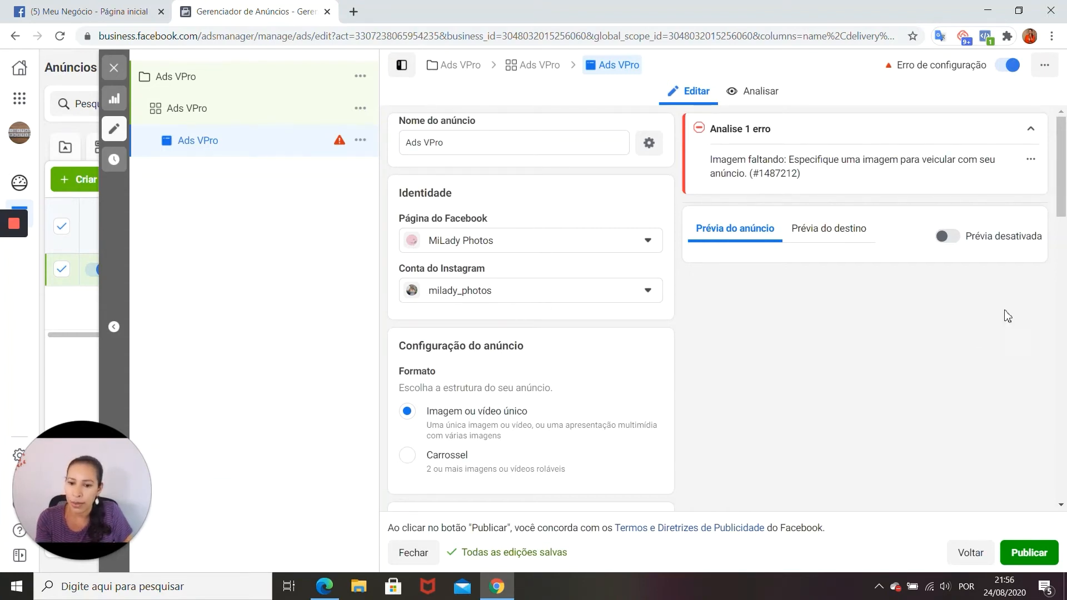
Step: Add the account image MiLady Photos Social Media (3).jpg, the couple among sunflowers, as the ad's media
left_click_drag(1063, 217, 1062, 273)
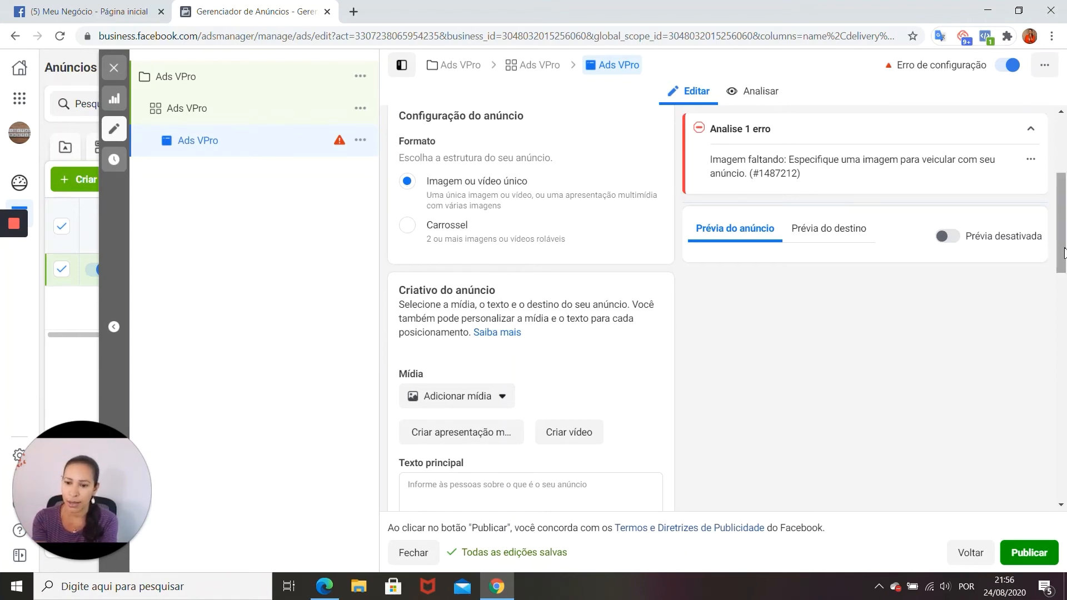
left_click_drag(1064, 253, 1064, 293)
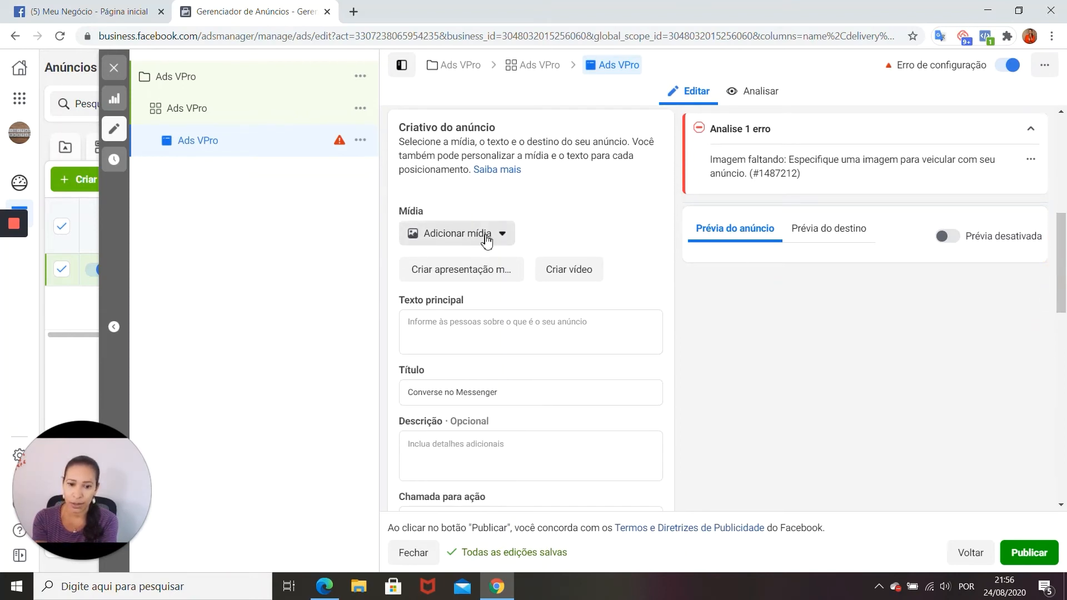
left_click(451, 241)
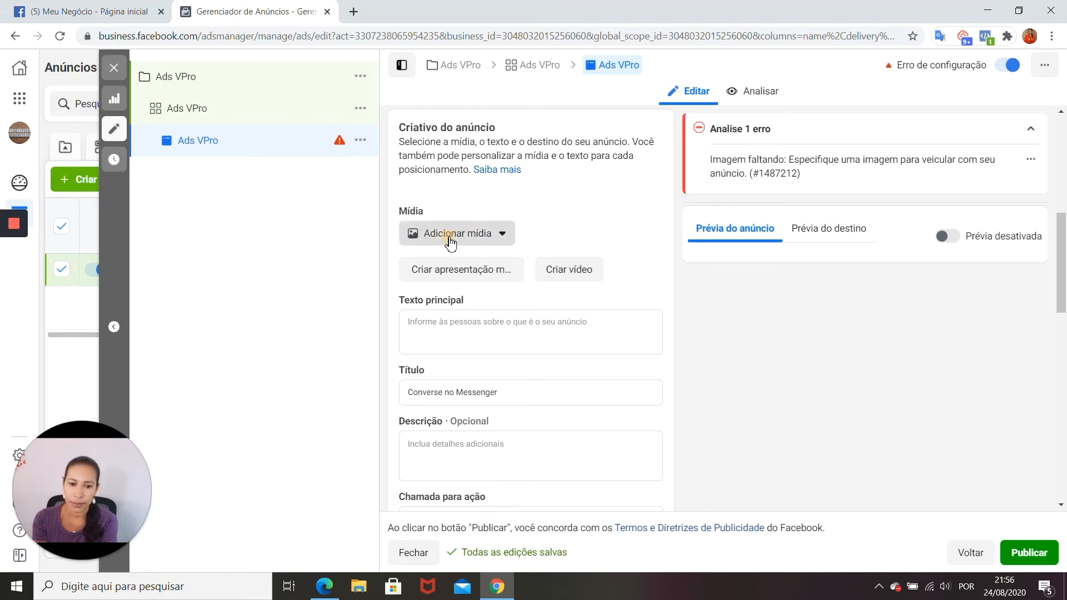
left_click(456, 266)
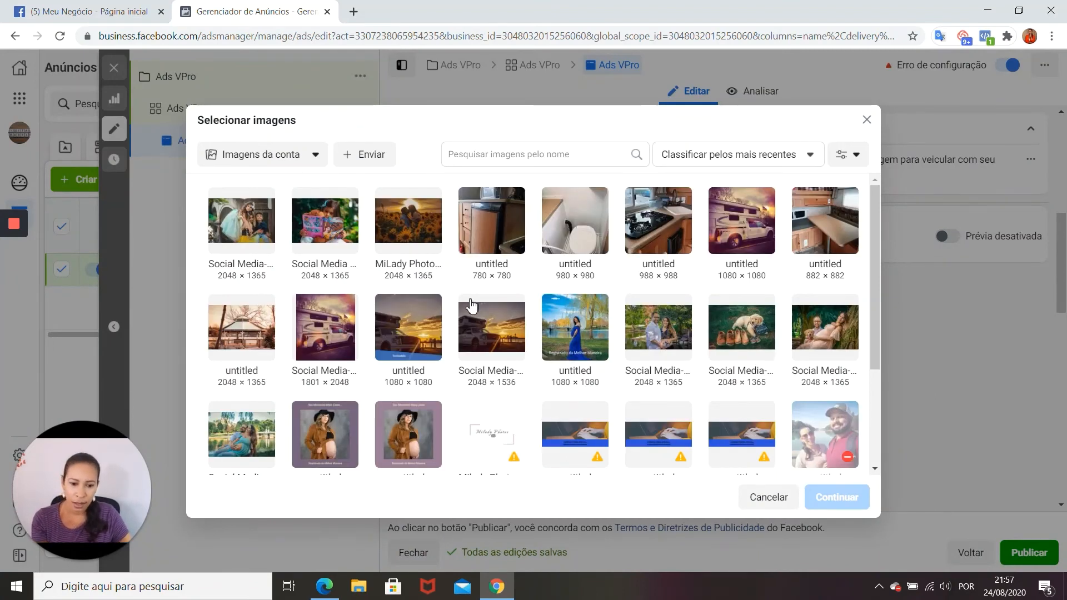
left_click(413, 237)
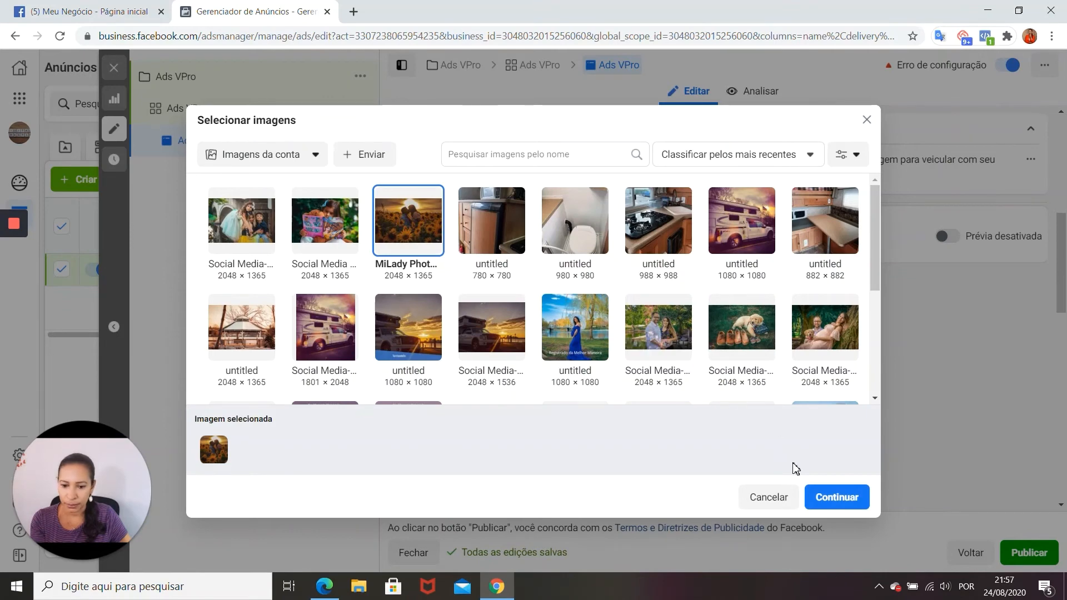
left_click(838, 499)
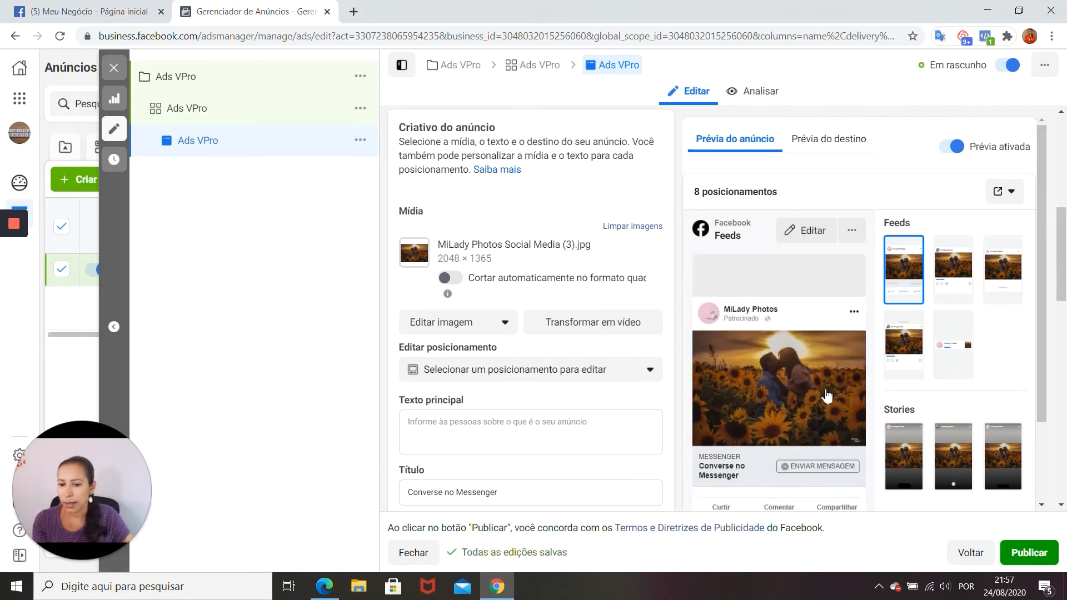
Step: Preview the ad in the Instagram Feed and Facebook Marketplace placements
left_click(956, 264)
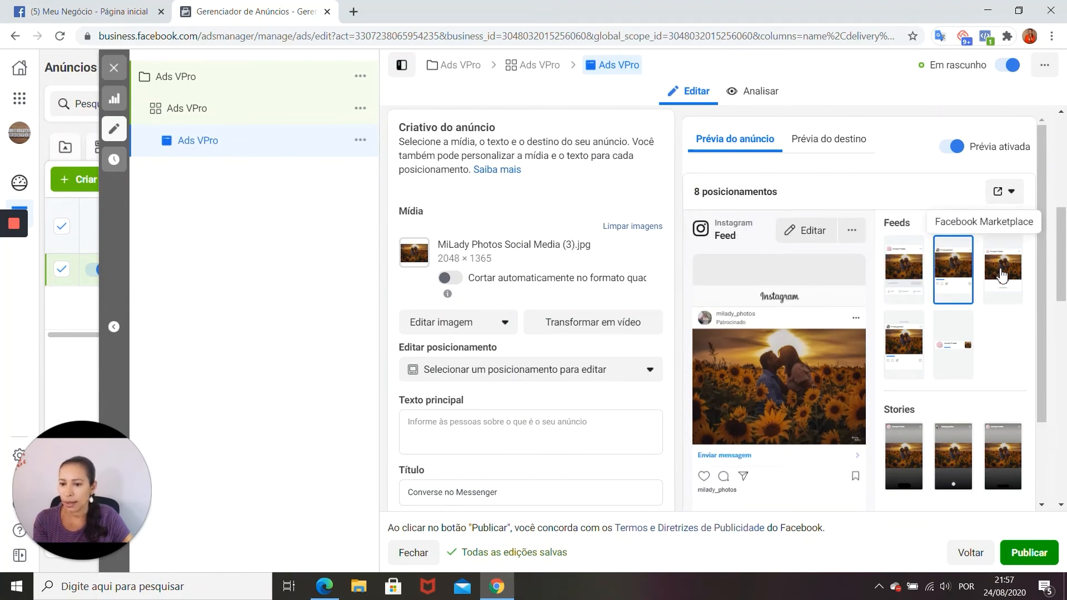
left_click(1003, 275)
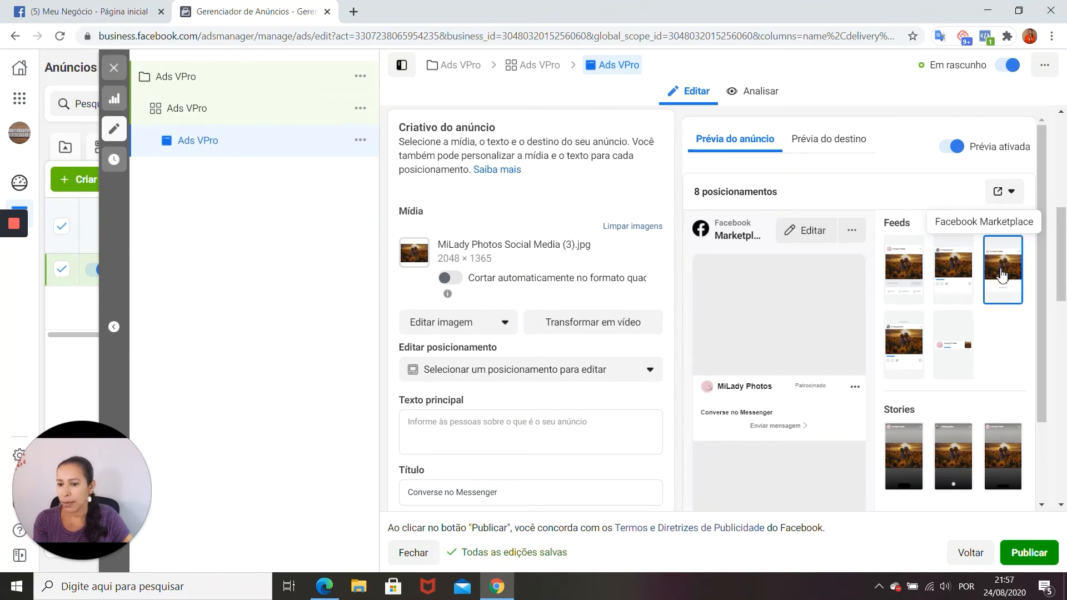
Step: Preview the ad in the Facebook Stories and Facebook Feeds placements
left_click(909, 452)
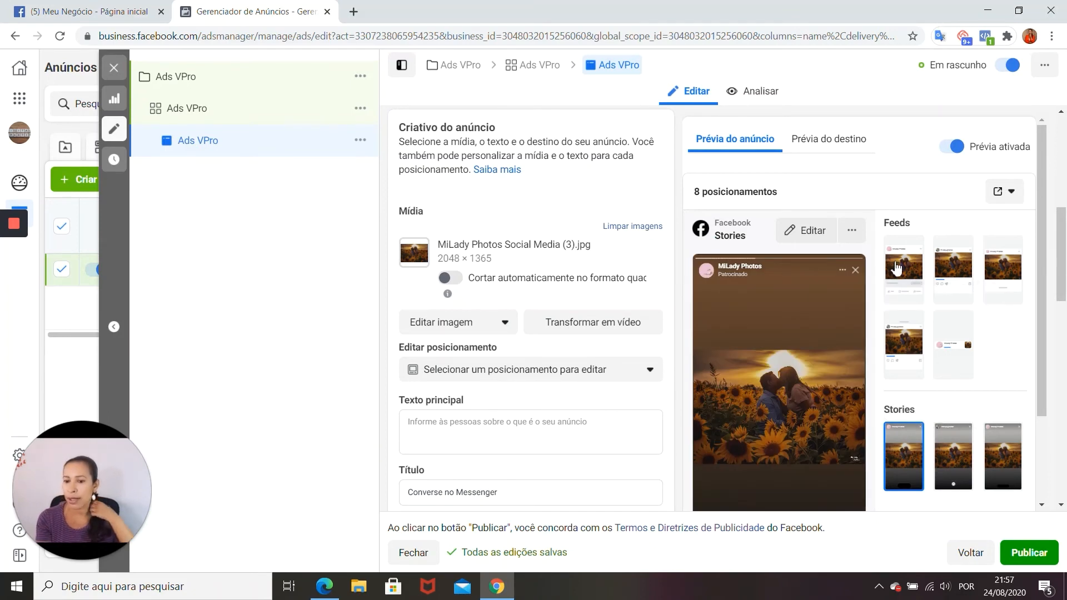
left_click(897, 269)
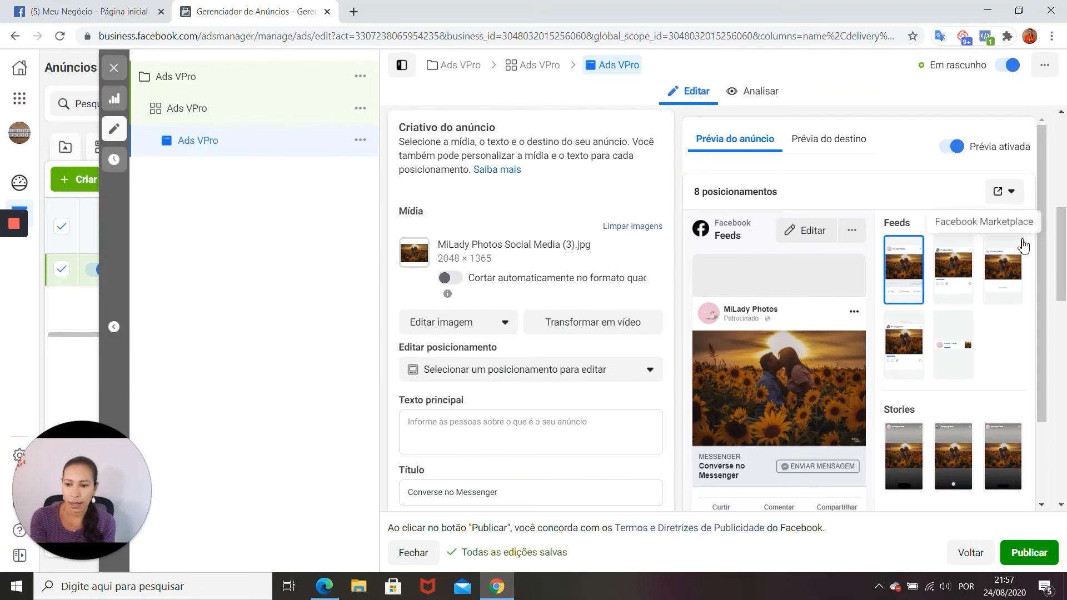
Step: Fill in the ad's primary text beginning "Onde você guarda os seus Melhores Momentos?", including the milady_photos Instagram link, and check it in the Feeds preview
left_click_drag(1062, 251, 1062, 276)
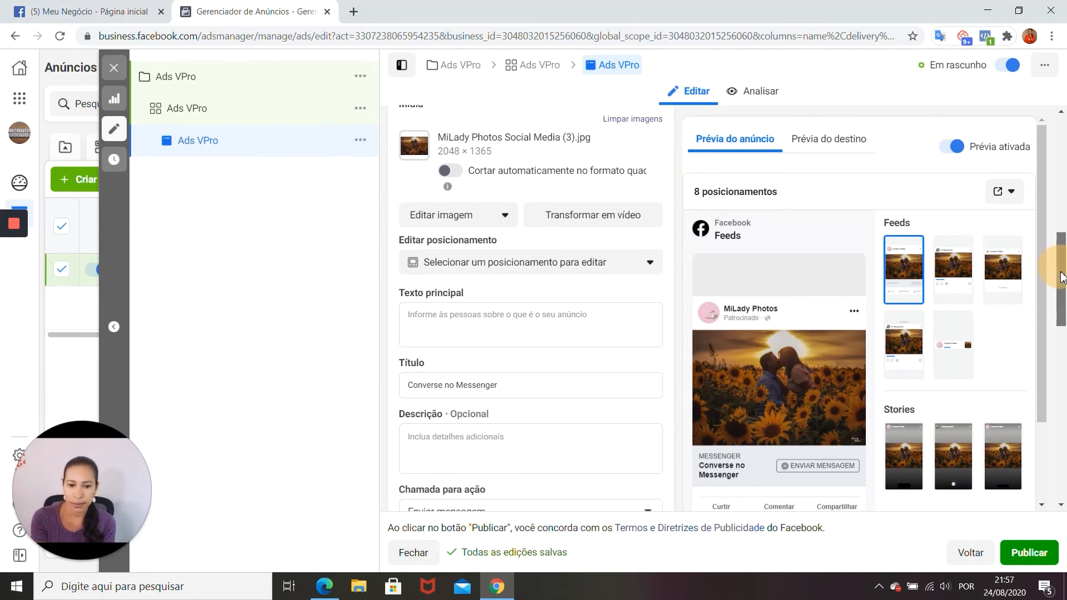
left_click(425, 320)
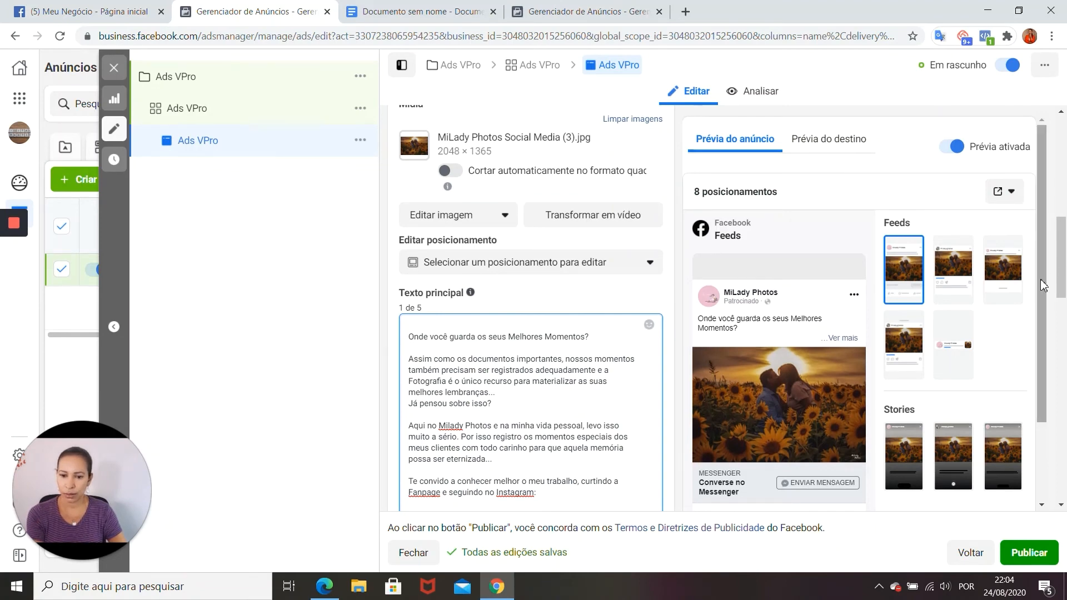
left_click_drag(1042, 289, 1043, 334)
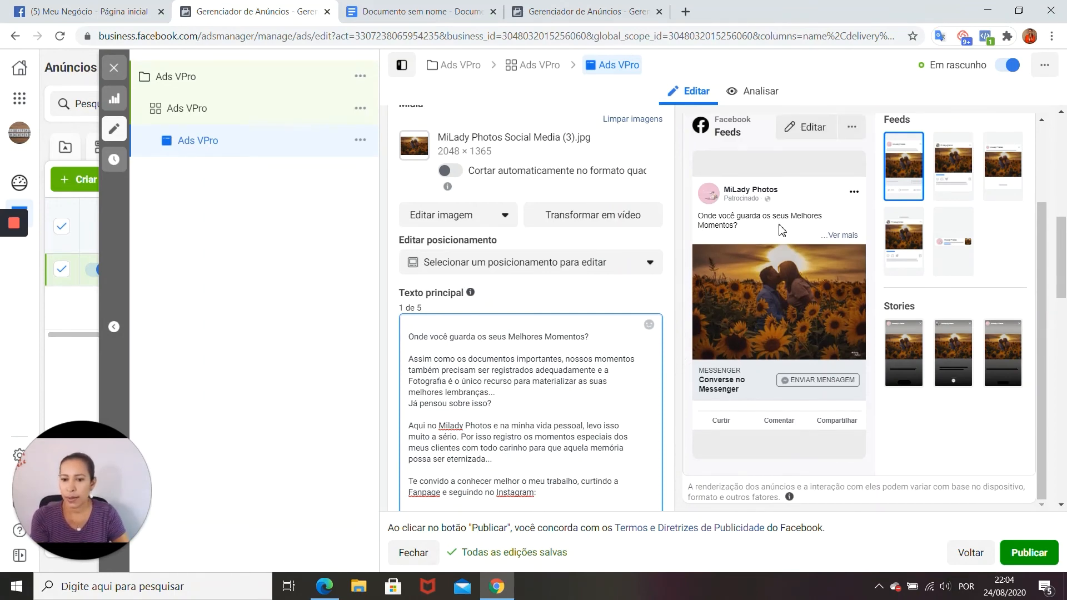
left_click_drag(1061, 289, 1063, 311)
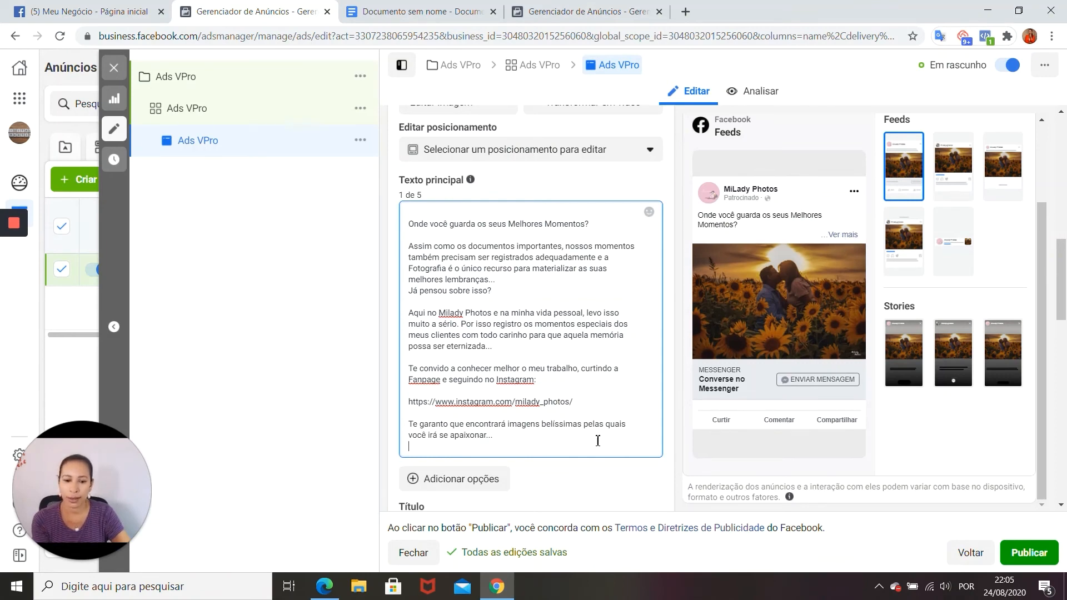
Step: Replace the ad's title with Milady Photos
left_click_drag(1063, 300, 1063, 337)
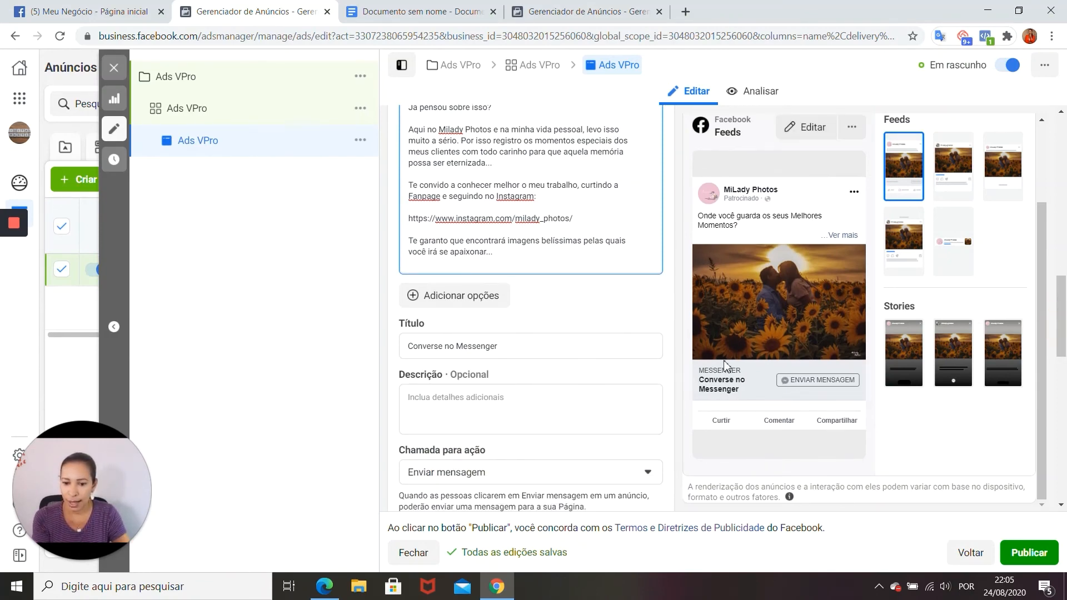
left_click(505, 346)
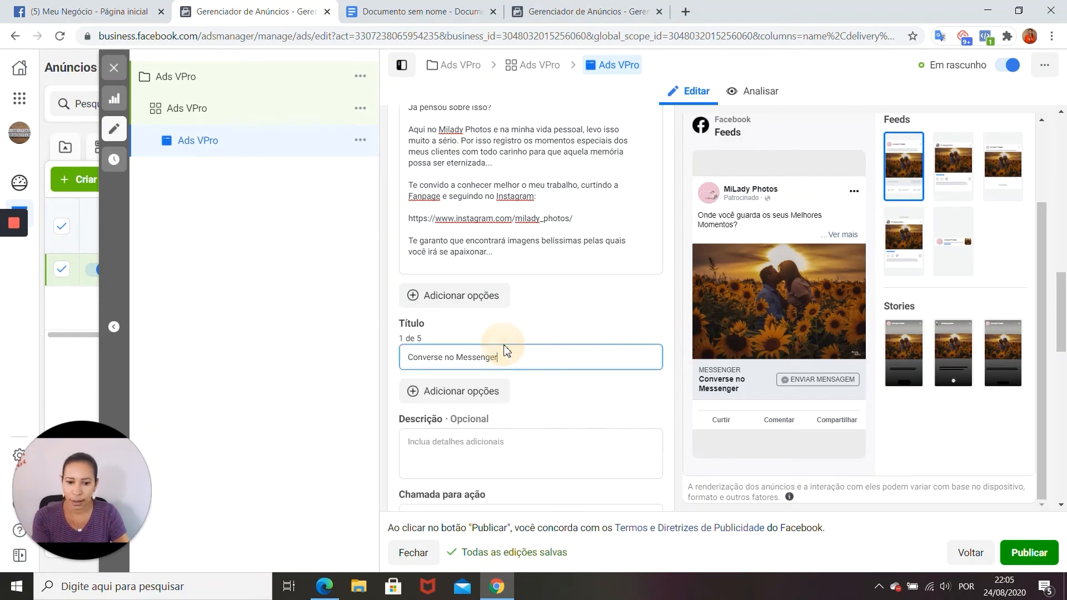
key("BackSpace")
key("BackSpace")
key("BackSpace")
key("BackSpace")
key("BackSpace")
key("BackSpace")
key("BackSpace")
key("BackSpace")
key("BackSpace")
key("BackSpace")
key("BackSpace")
key("BackSpace")
key("BackSpace")
key("BackSpace")
key("BackSpace")
key("BackSpace")
key("BackSpace")
key("BackSpace")
key("BackSpace")
key("BackSpace")
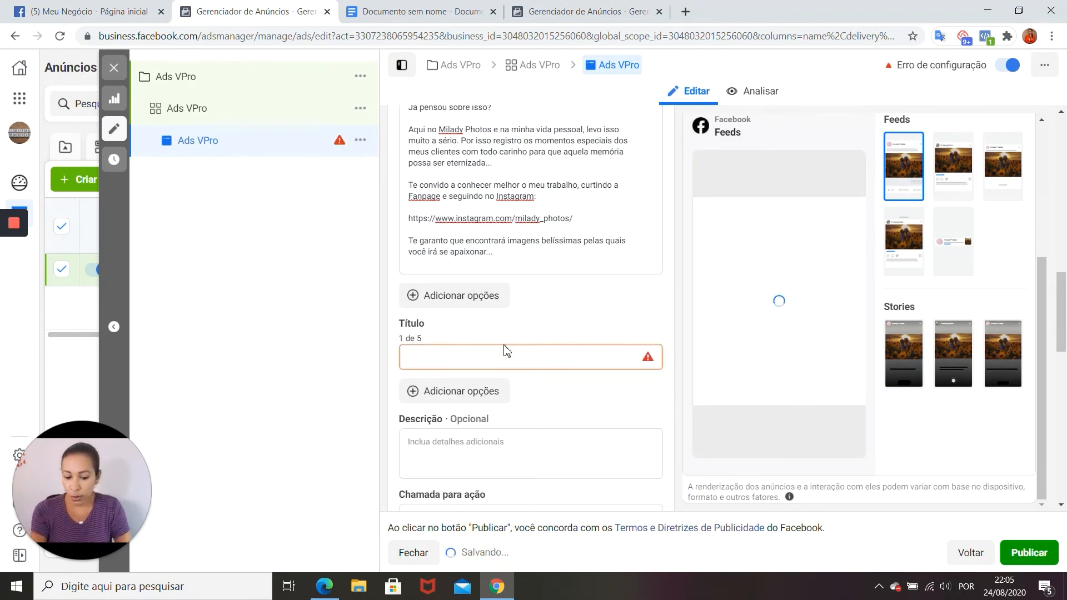
type("Milady ")
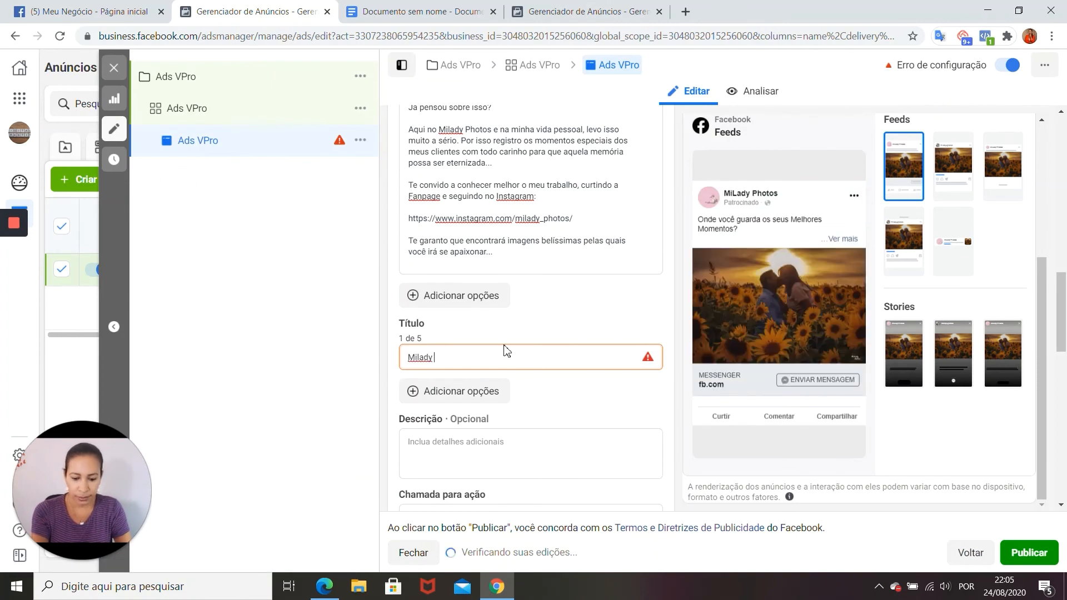
type("Photos")
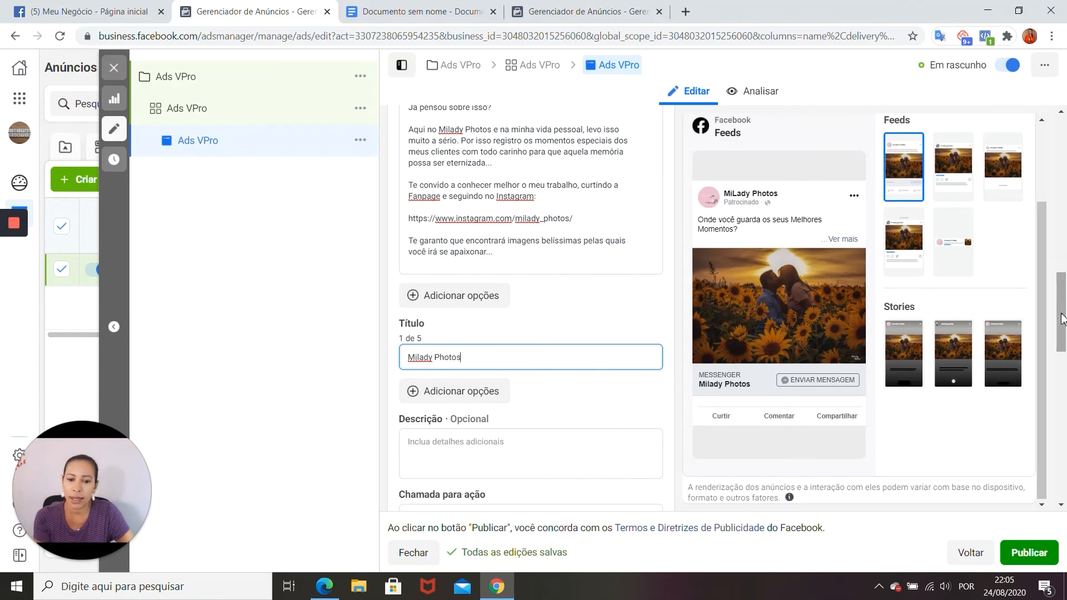
Step: Set the ad's call to action to Saiba mais
left_click_drag(1062, 320, 1064, 352)
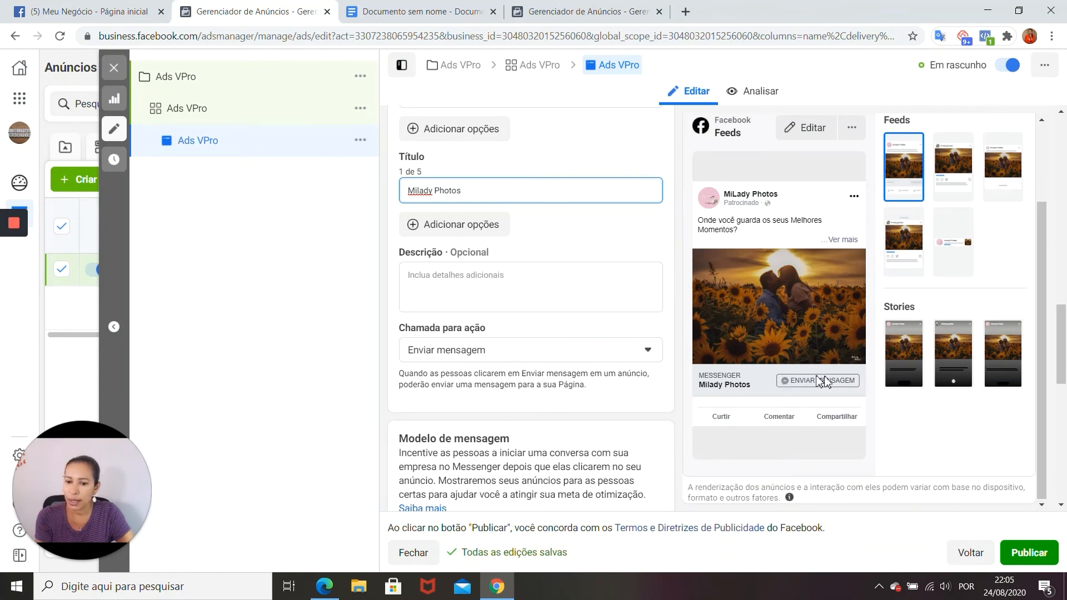
left_click(649, 353)
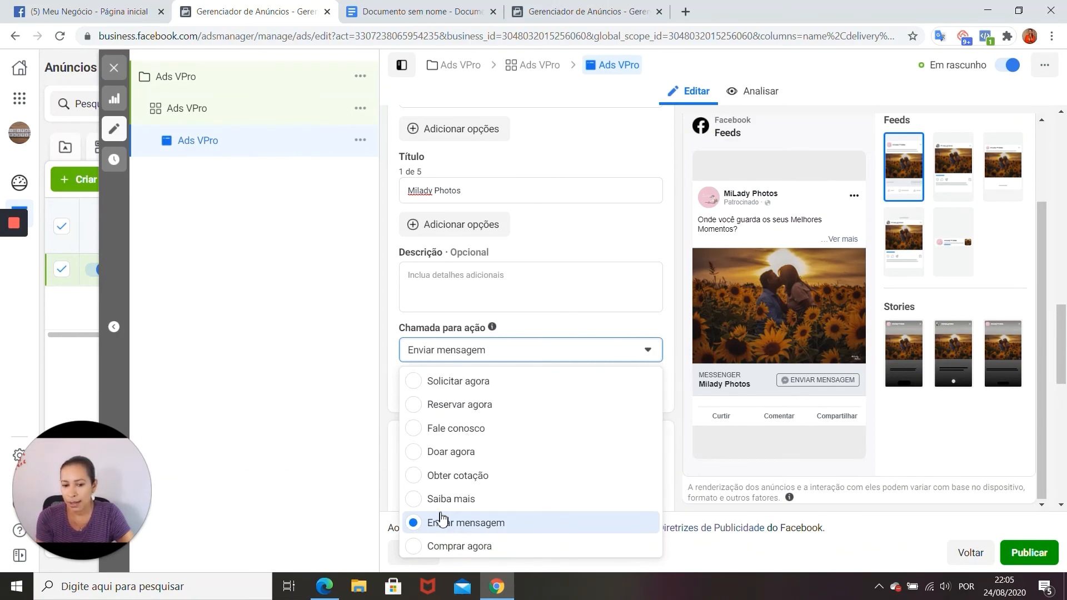
left_click(415, 501)
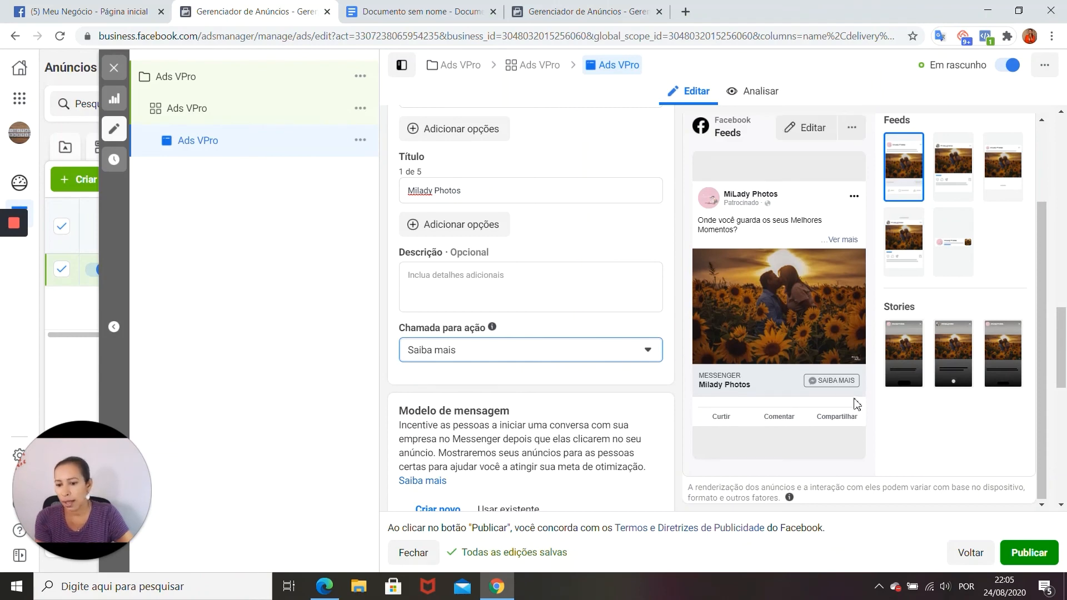
Step: Turn off Facebook Pixel conversion tracking for the ad and publish it
left_click_drag(1062, 376, 1063, 489)
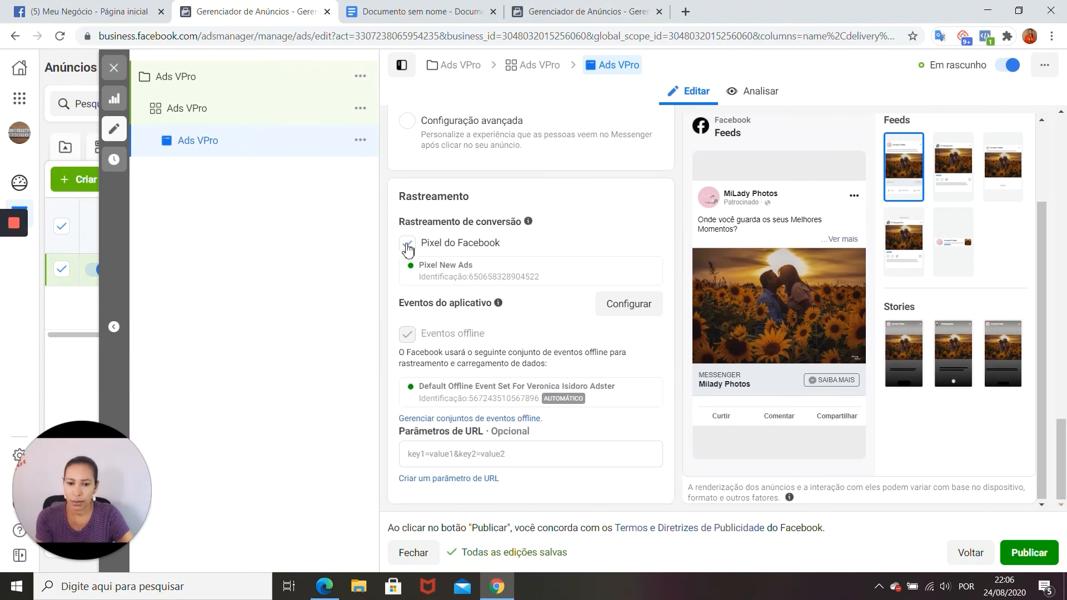
left_click(407, 243)
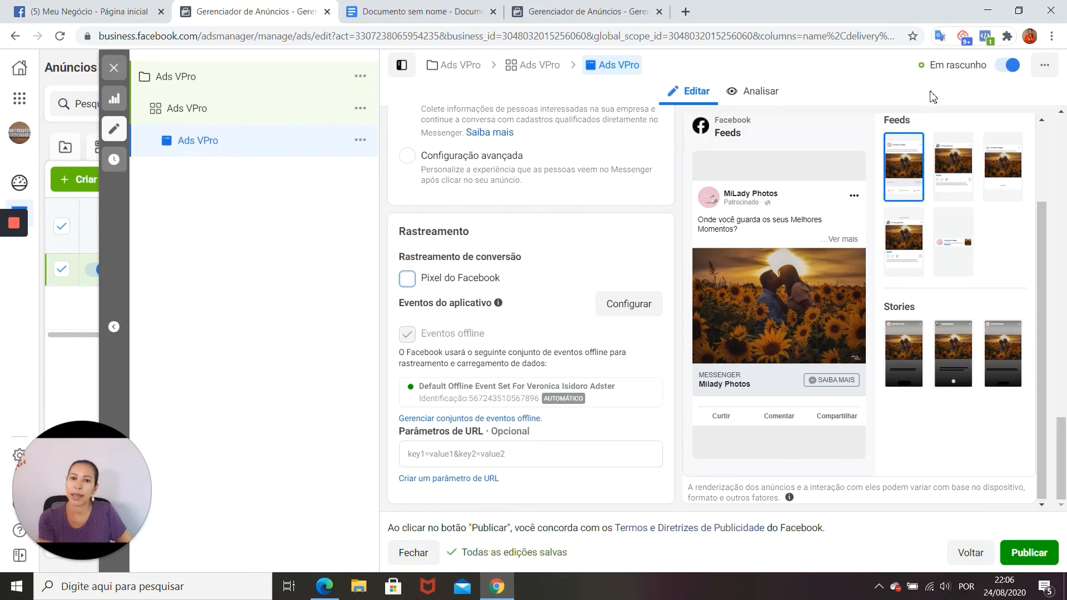
left_click(1027, 554)
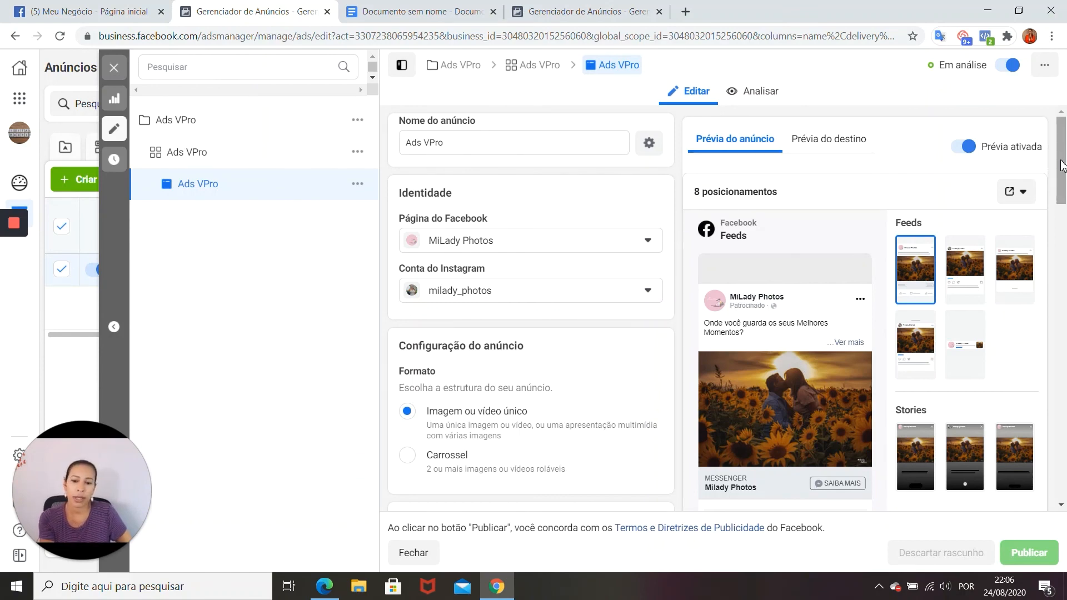
scroll(1061, 165, "down", 1)
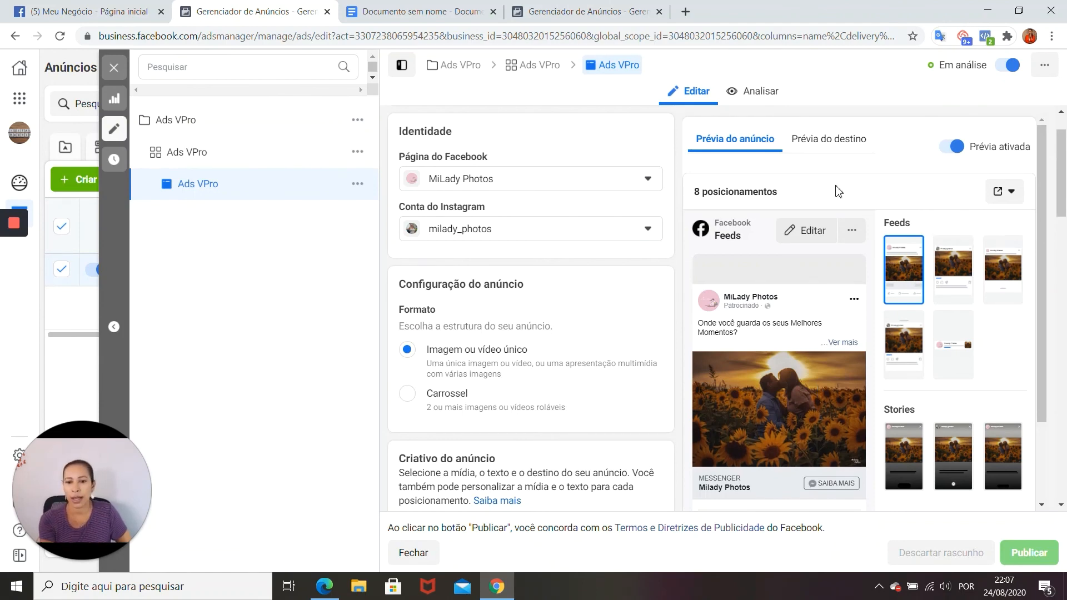
mouse_move(14, 222)
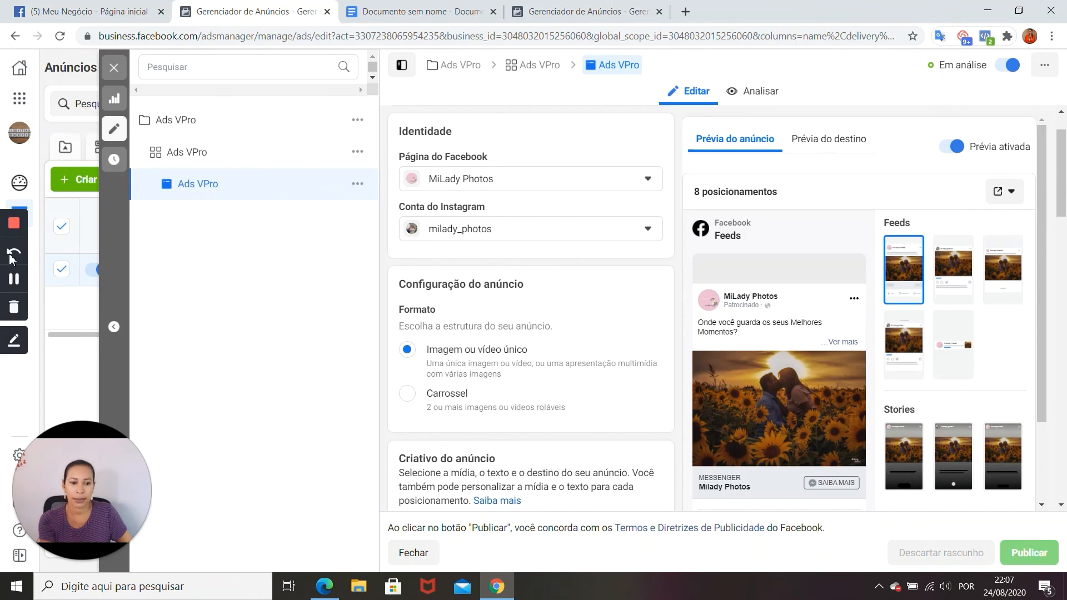
left_click(14, 281)
left_click(14, 280)
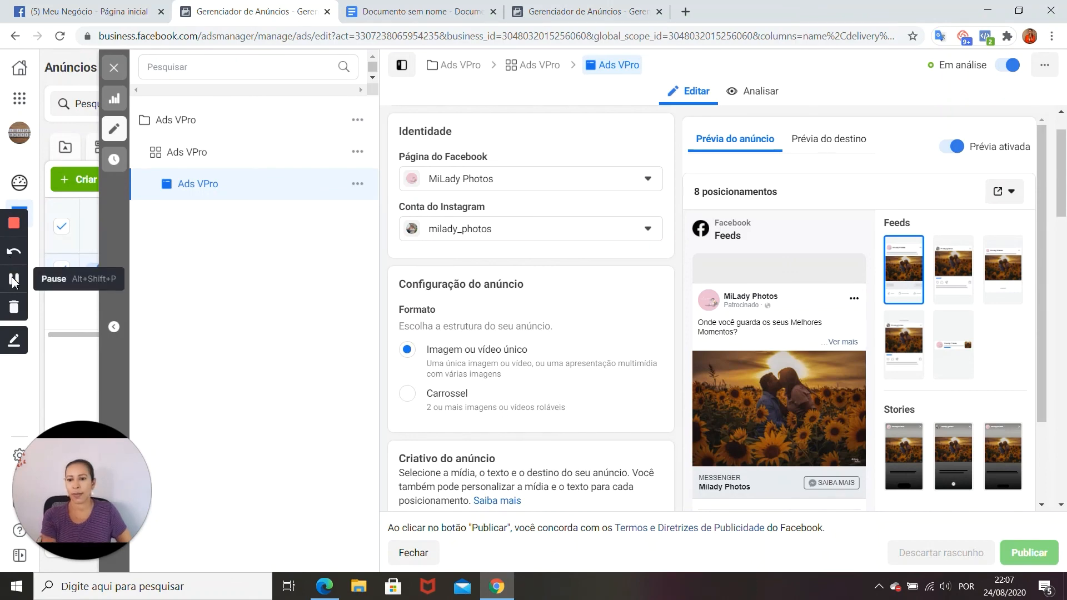